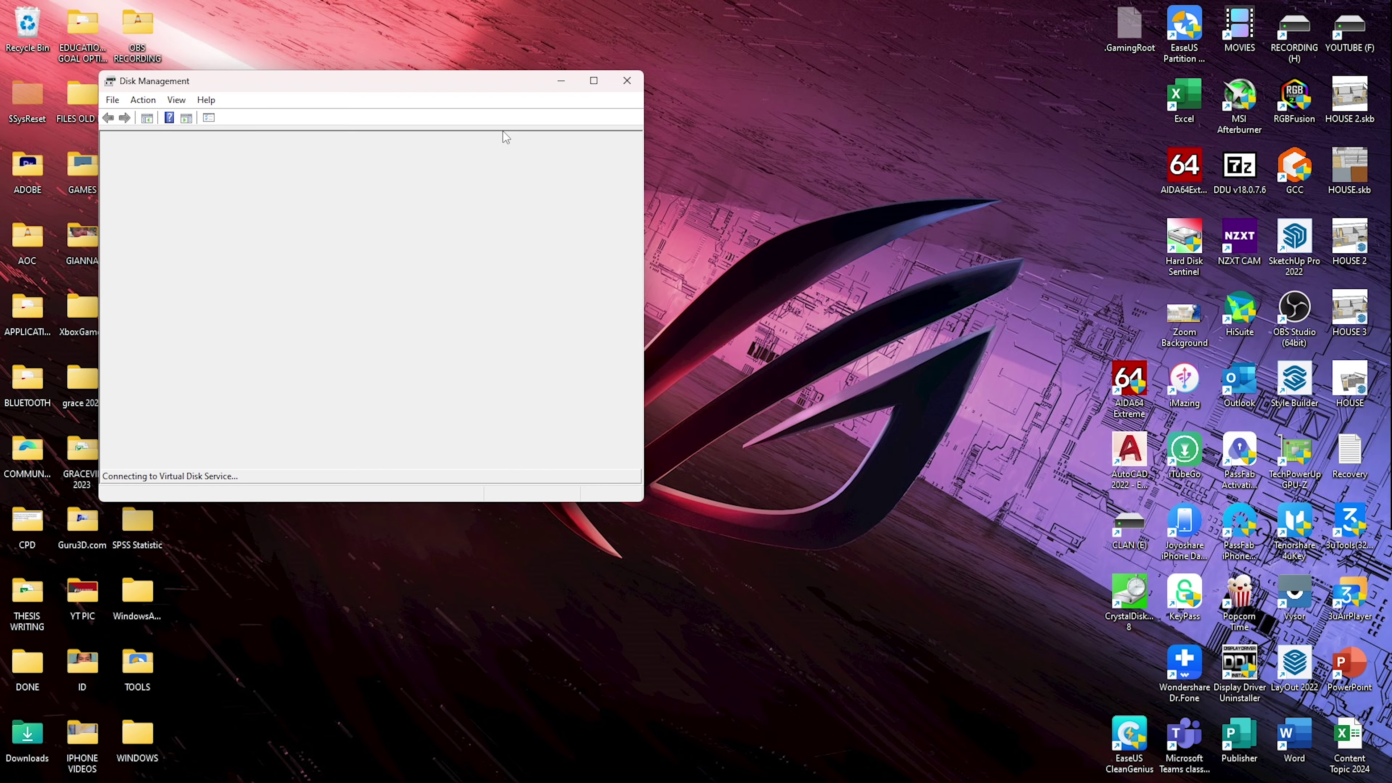
Step: Examine the partitions of Disk 0 through Disk 4 in a maximized Disk Management window, and close it
{"action": "left_click", "coordinate": [586, 80]}
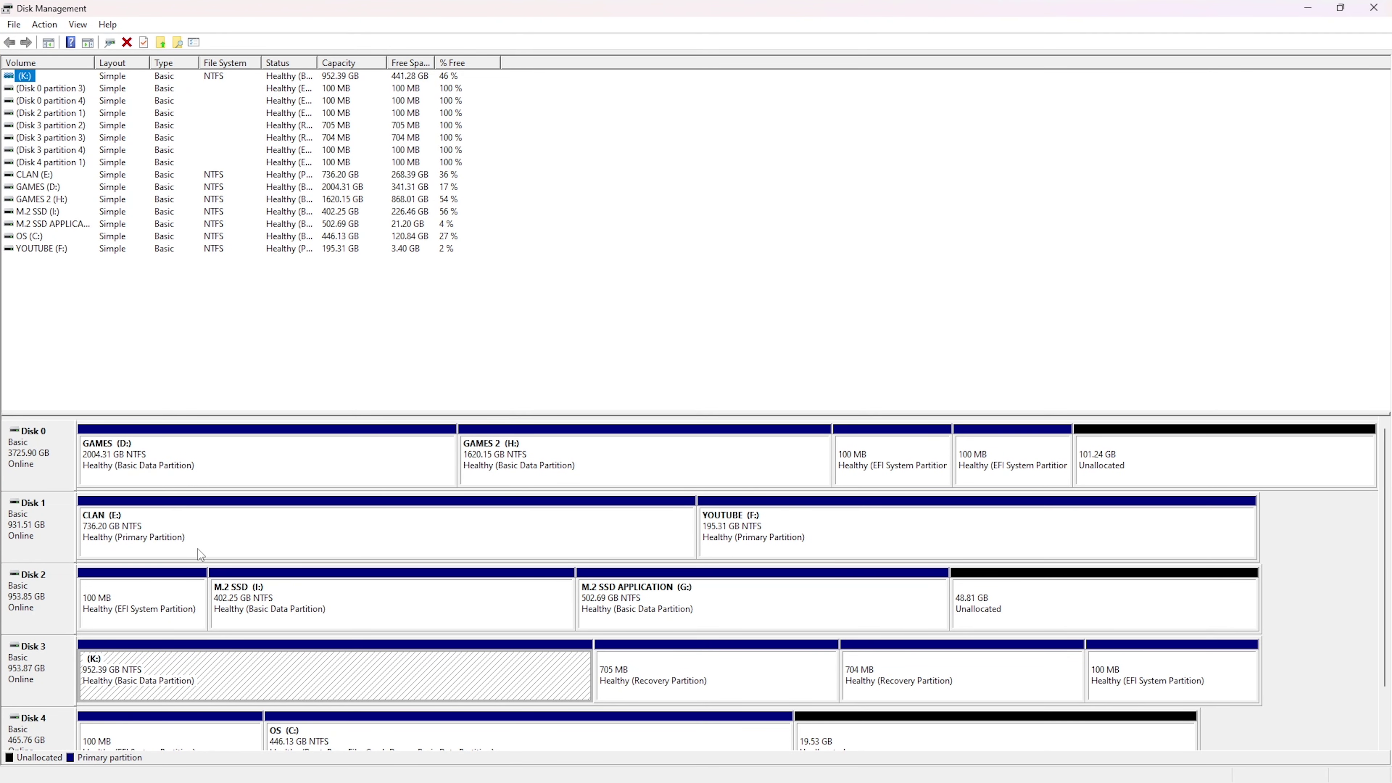
{"action": "left_click", "coordinate": [89, 554]}
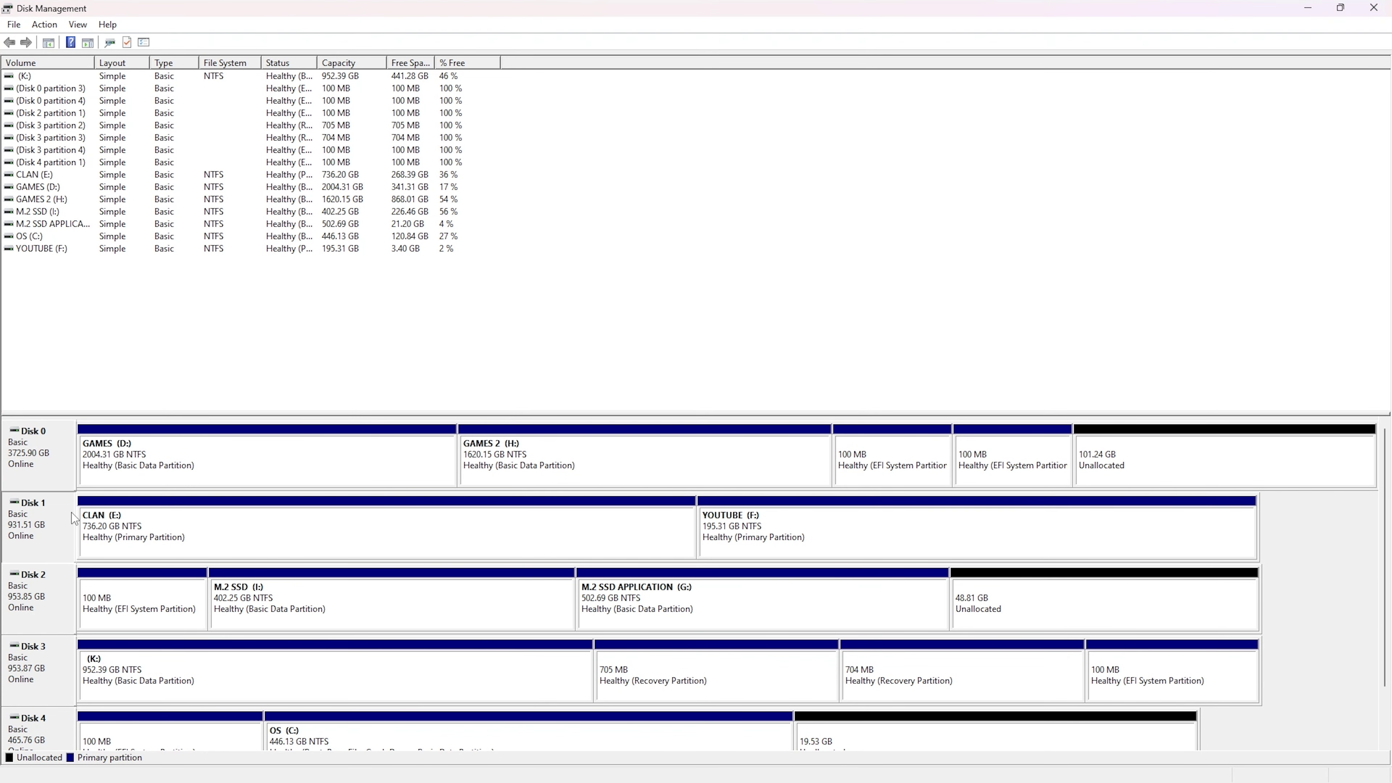
{"action": "left_click", "coordinate": [107, 606]}
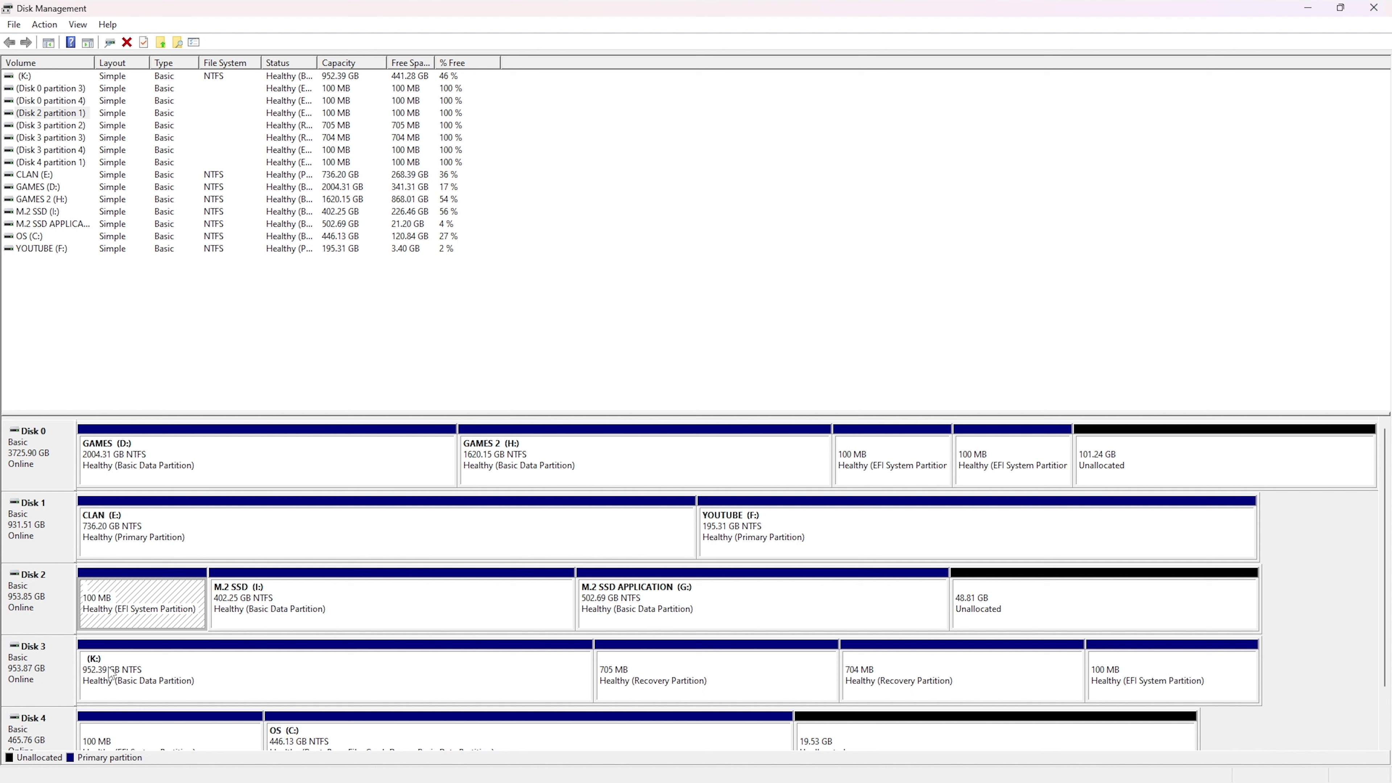
{"action": "left_click", "coordinate": [168, 745]}
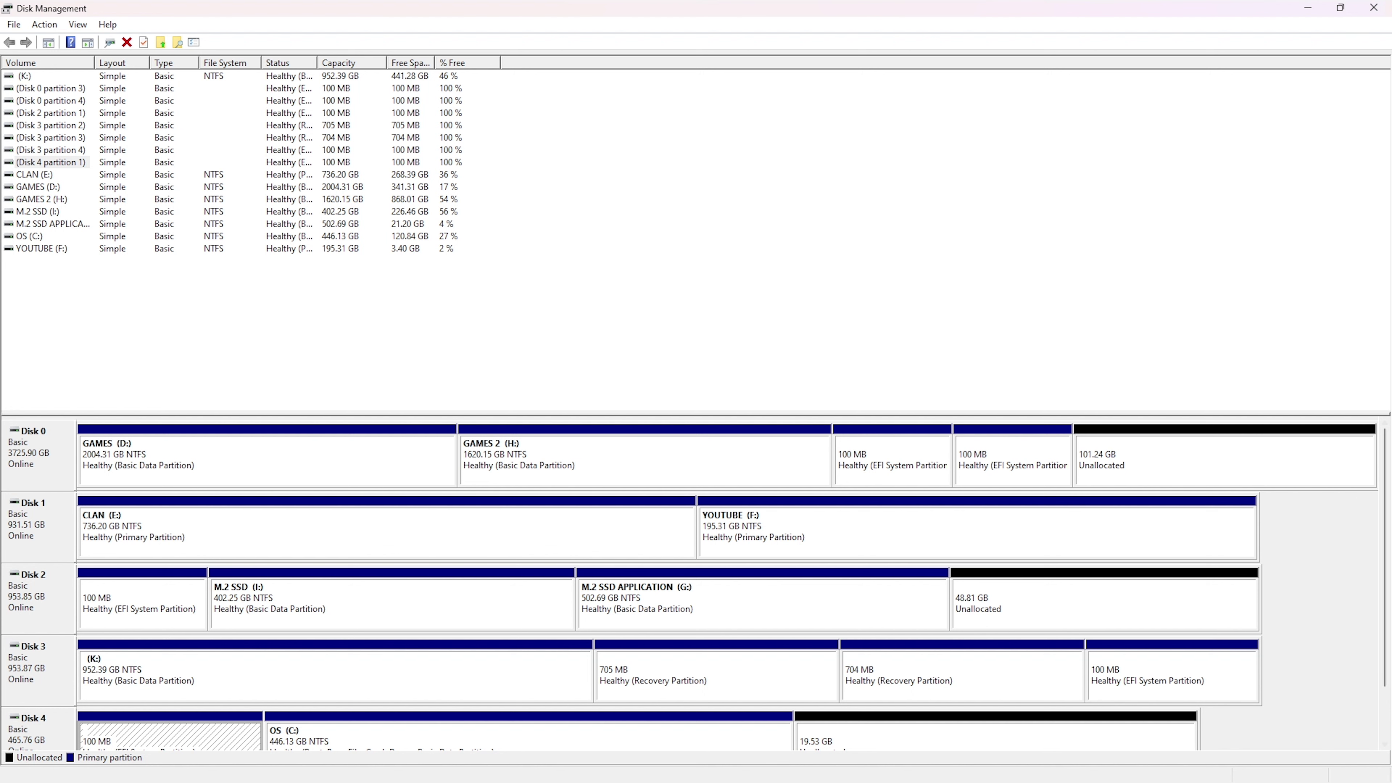
{"action": "scroll", "coordinate": [1376, 533], "scroll_direction": "down", "scroll_amount": 1}
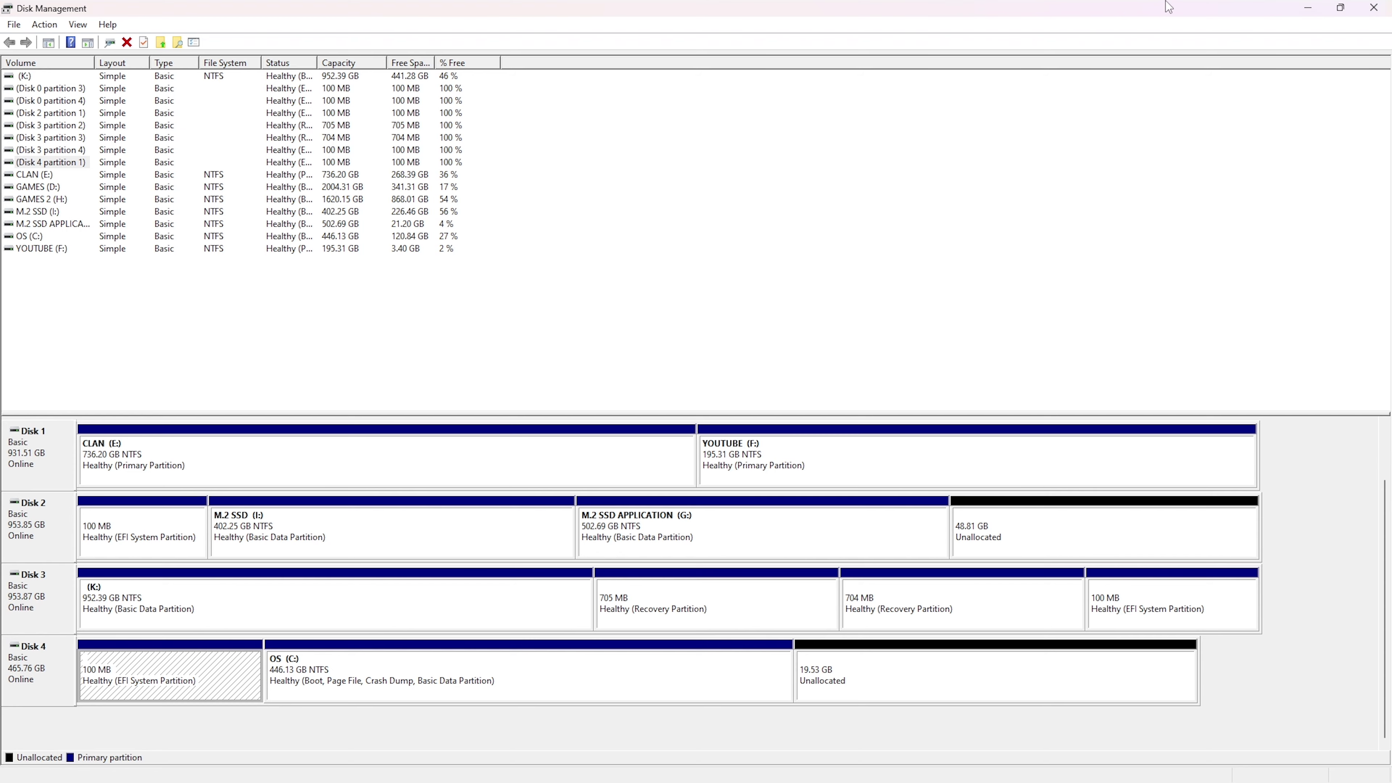
{"action": "left_click", "coordinate": [1373, 8]}
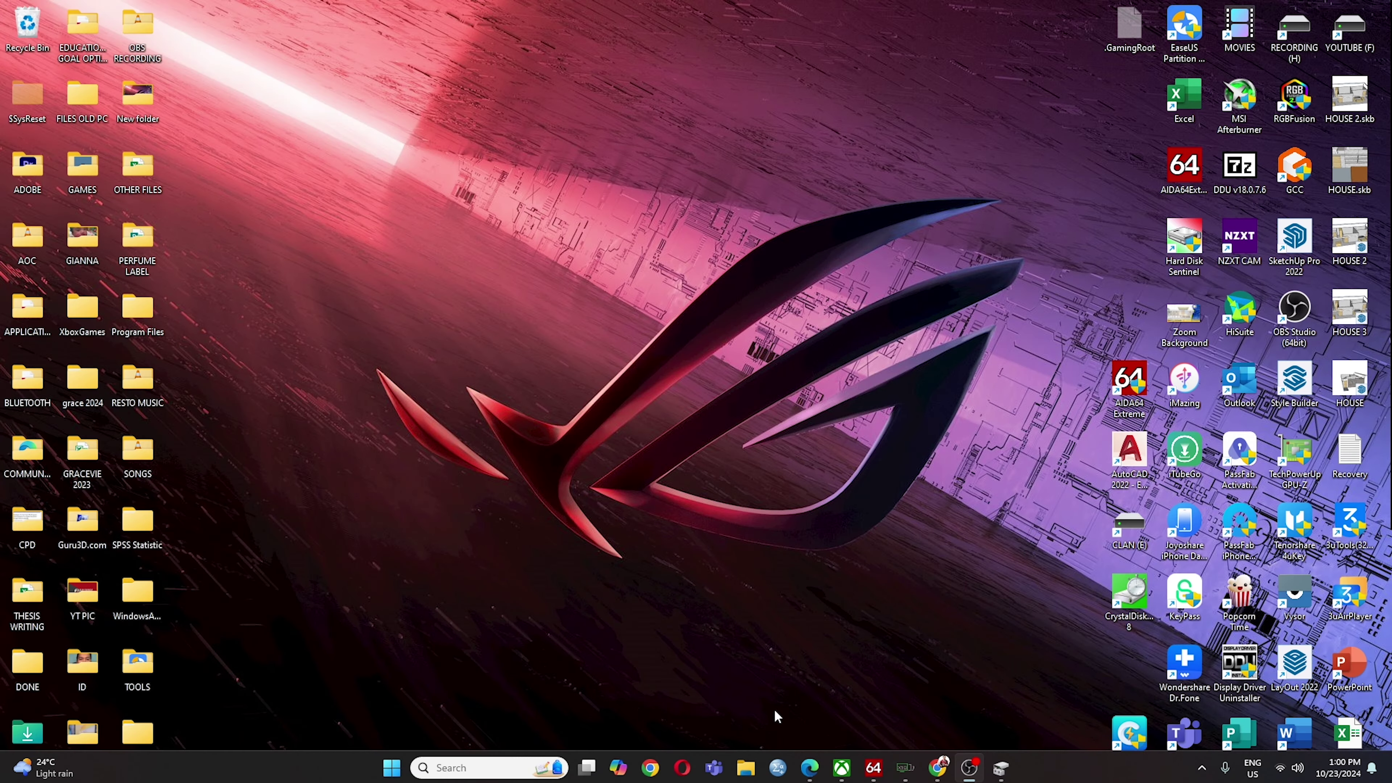
Step: Switch to Chrome, search the web for "crystal disk info", and open the Crystal Dew World CrystalDiskInfo page
{"action": "left_click", "coordinate": [650, 765]}
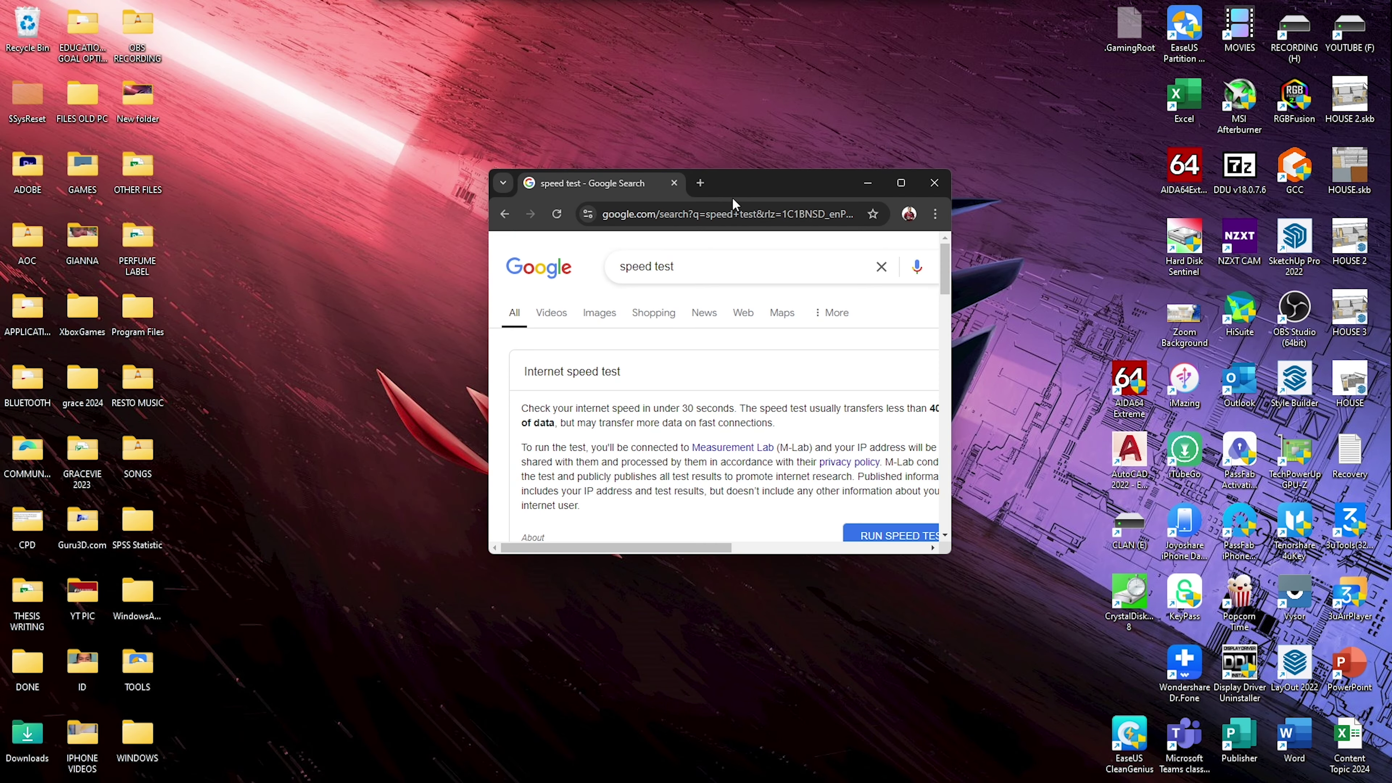
{"action": "left_click", "coordinate": [901, 184]}
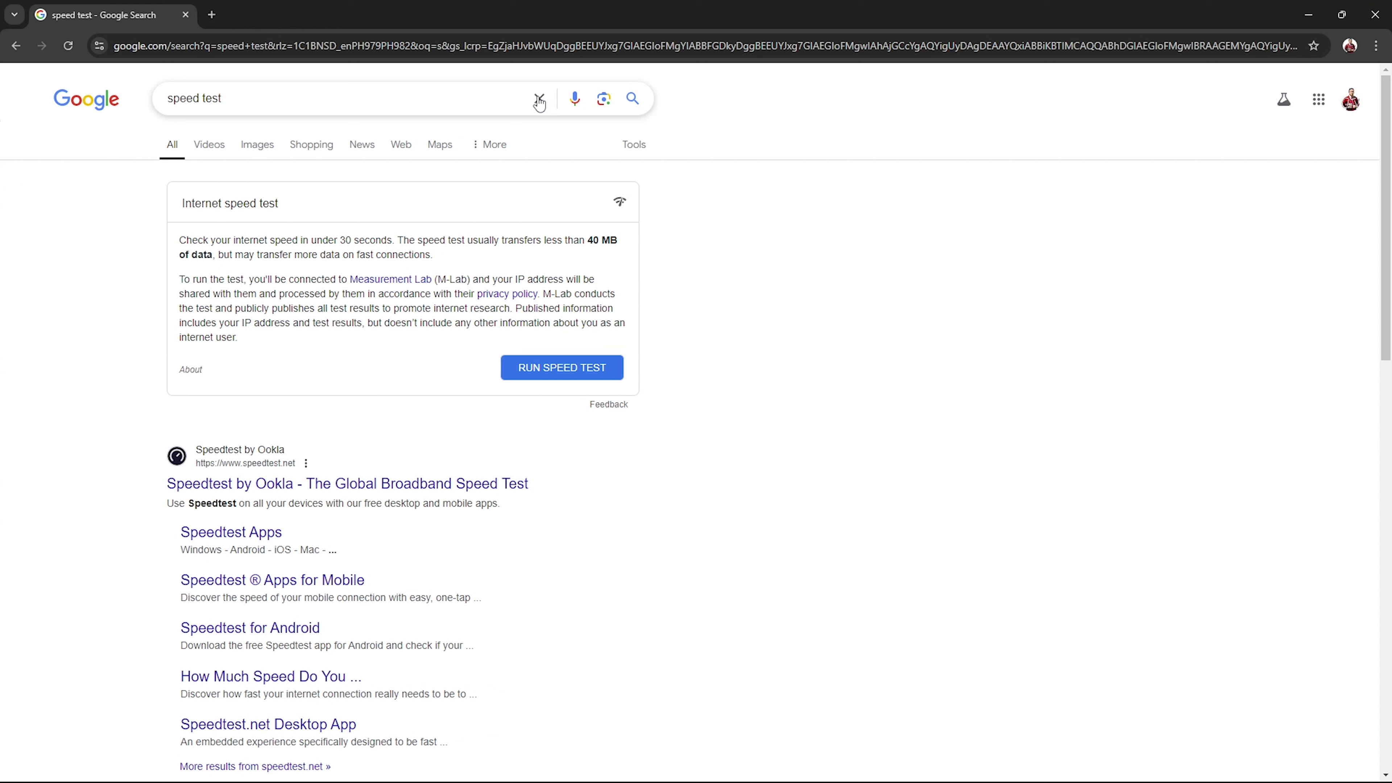
{"action": "left_click", "coordinate": [607, 47]}
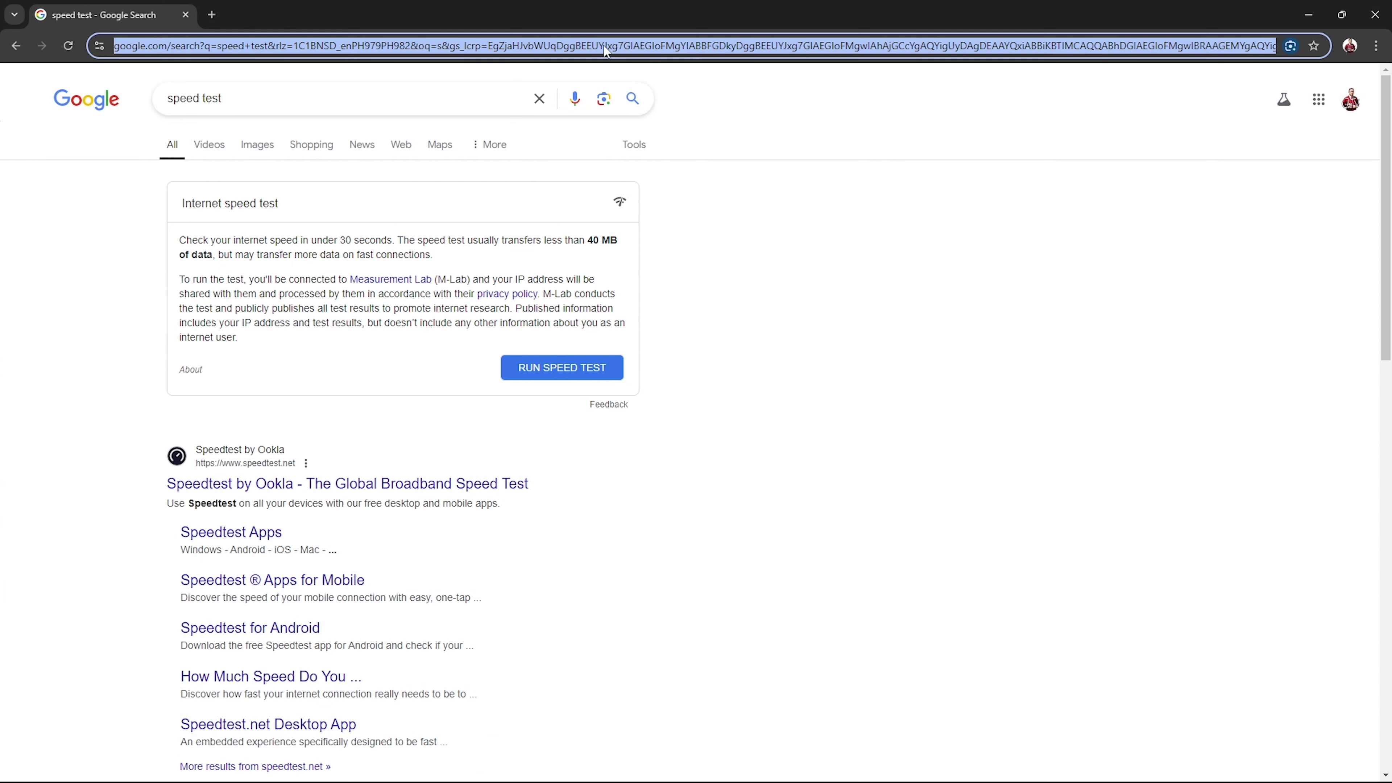
{"action": "type", "text": "crystal disk info"}
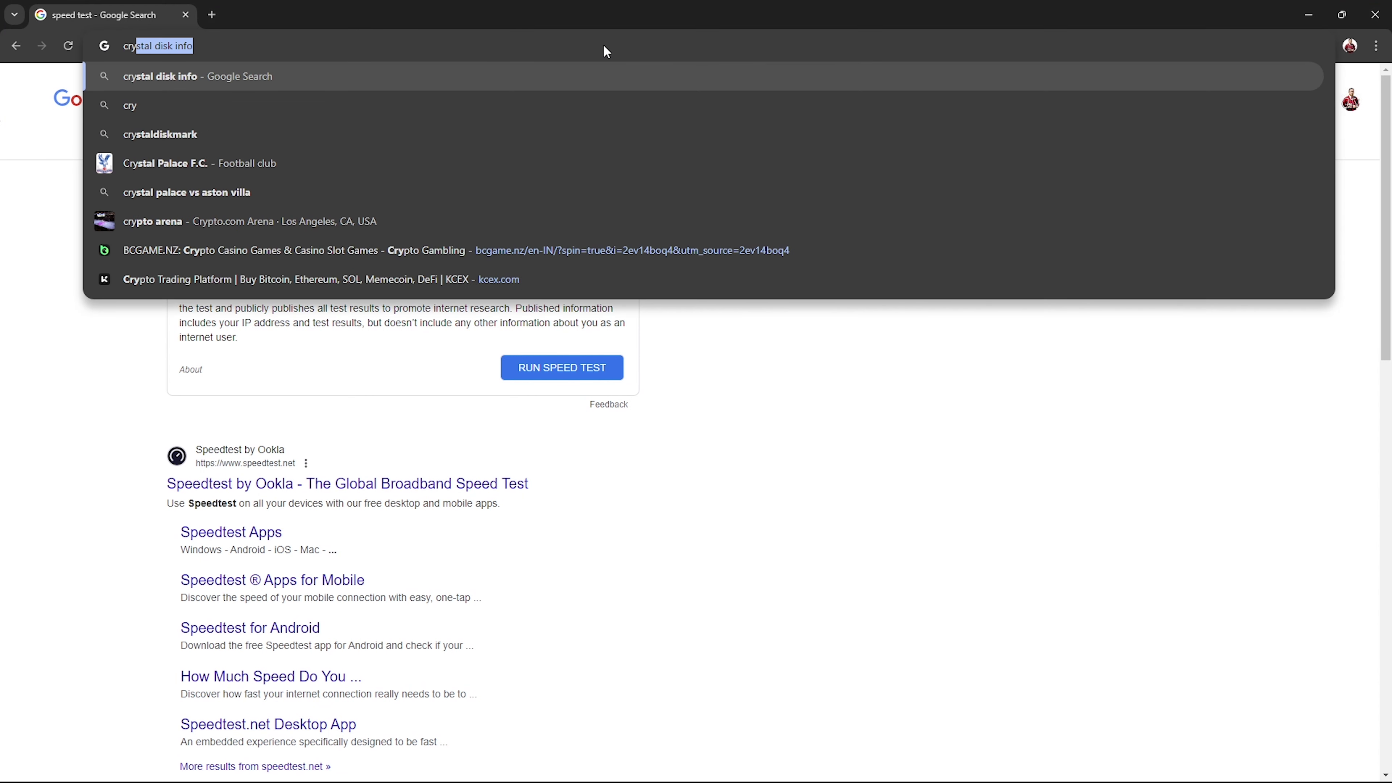
{"action": "left_click", "coordinate": [224, 82]}
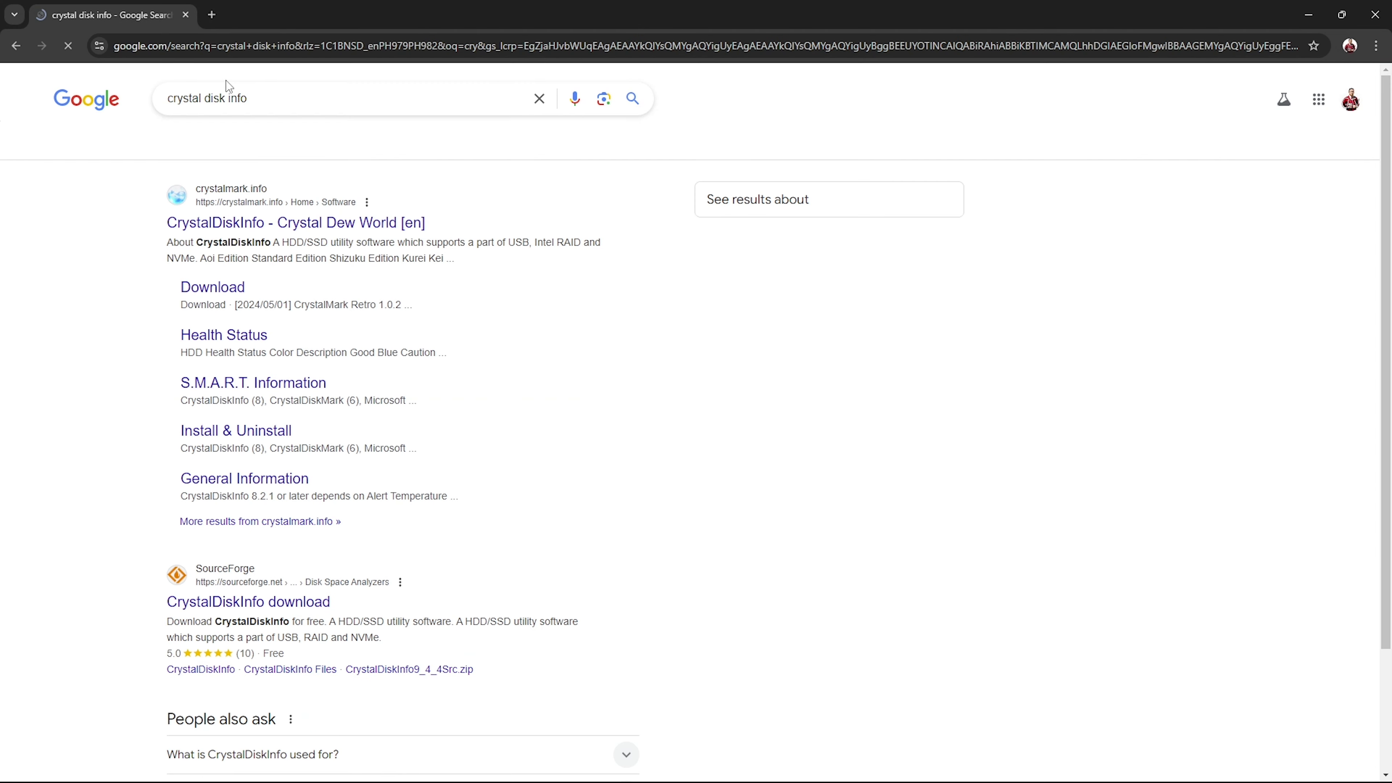
{"action": "left_click", "coordinate": [342, 224]}
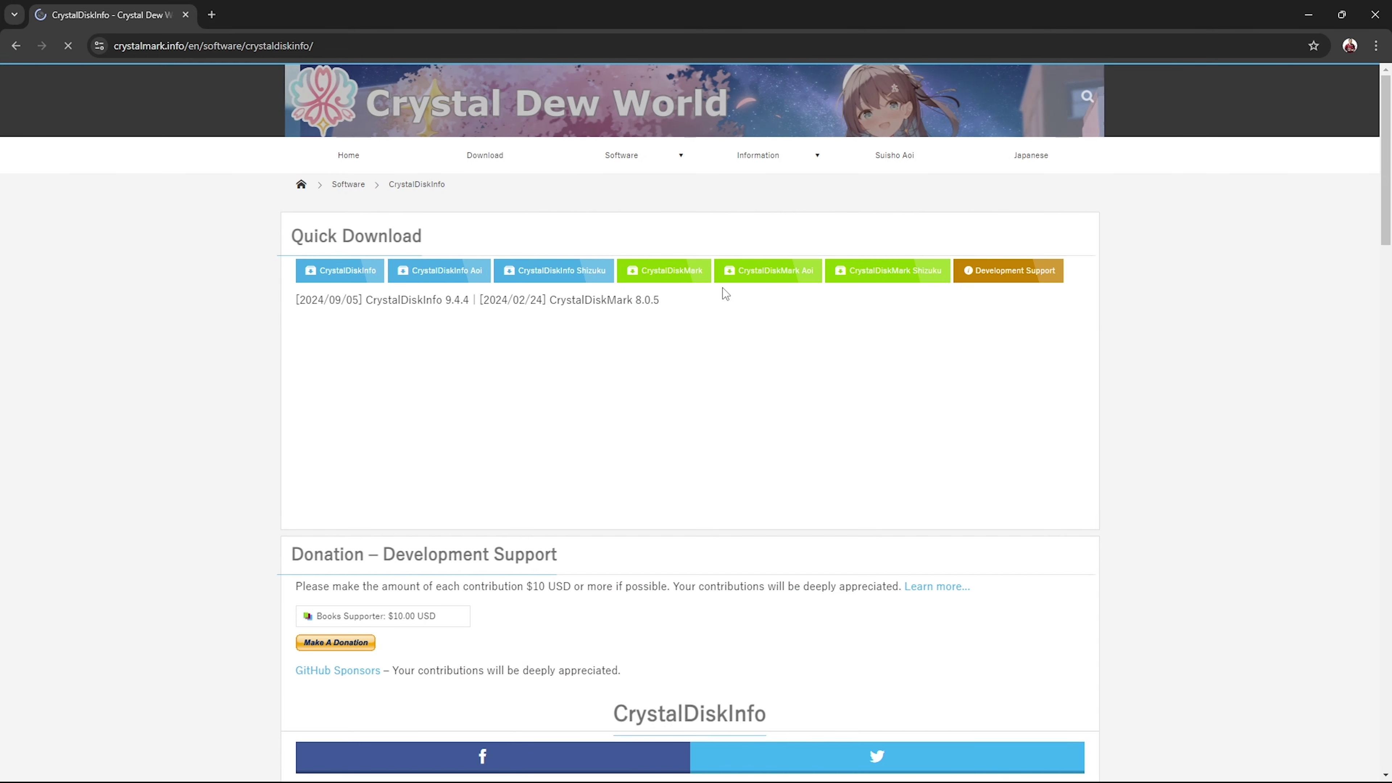
Step: Review the editions and system requirements on the CrystalDiskInfo page, and open its download page
{"action": "scroll", "coordinate": [747, 273], "scroll_direction": "down", "scroll_amount": 4}
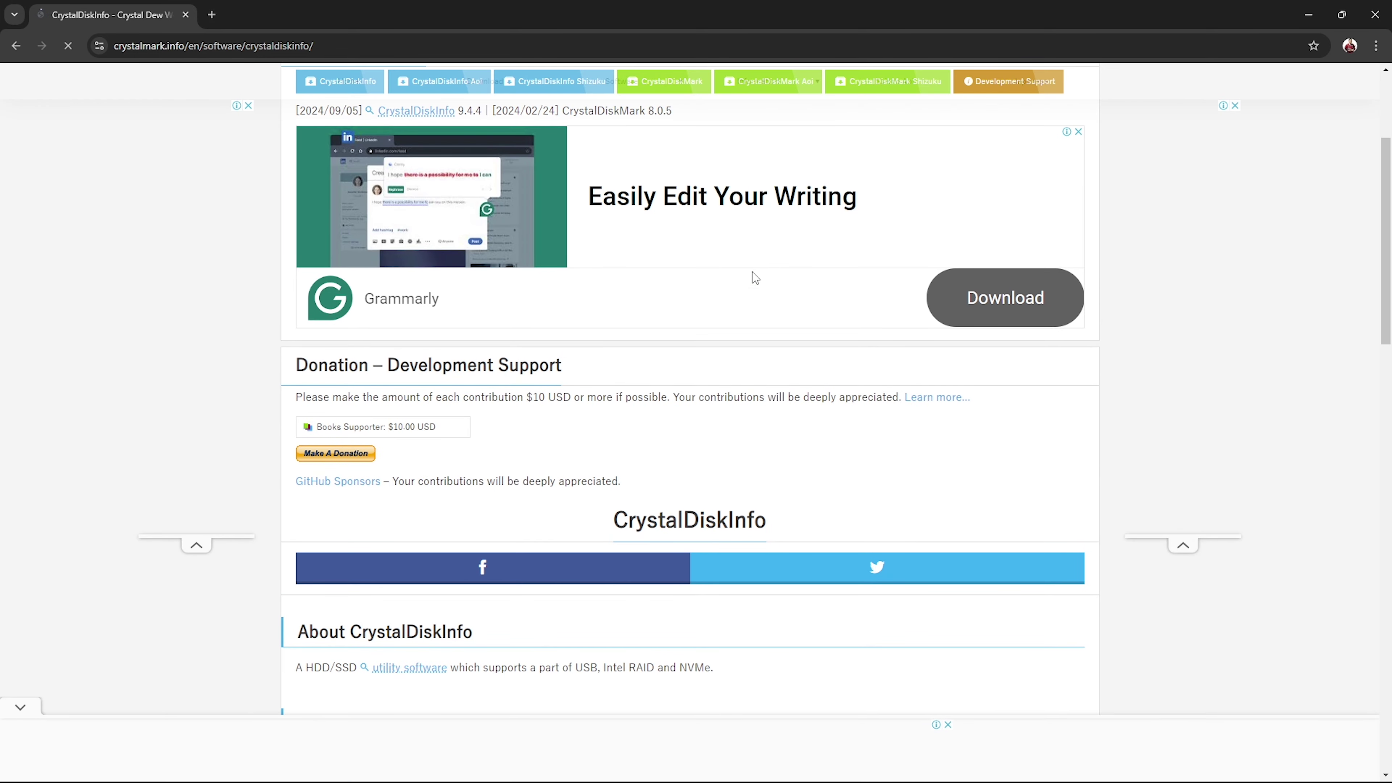
{"action": "scroll", "coordinate": [853, 245], "scroll_direction": "down", "scroll_amount": 8}
{"action": "scroll", "coordinate": [885, 245], "scroll_direction": "down", "scroll_amount": 13}
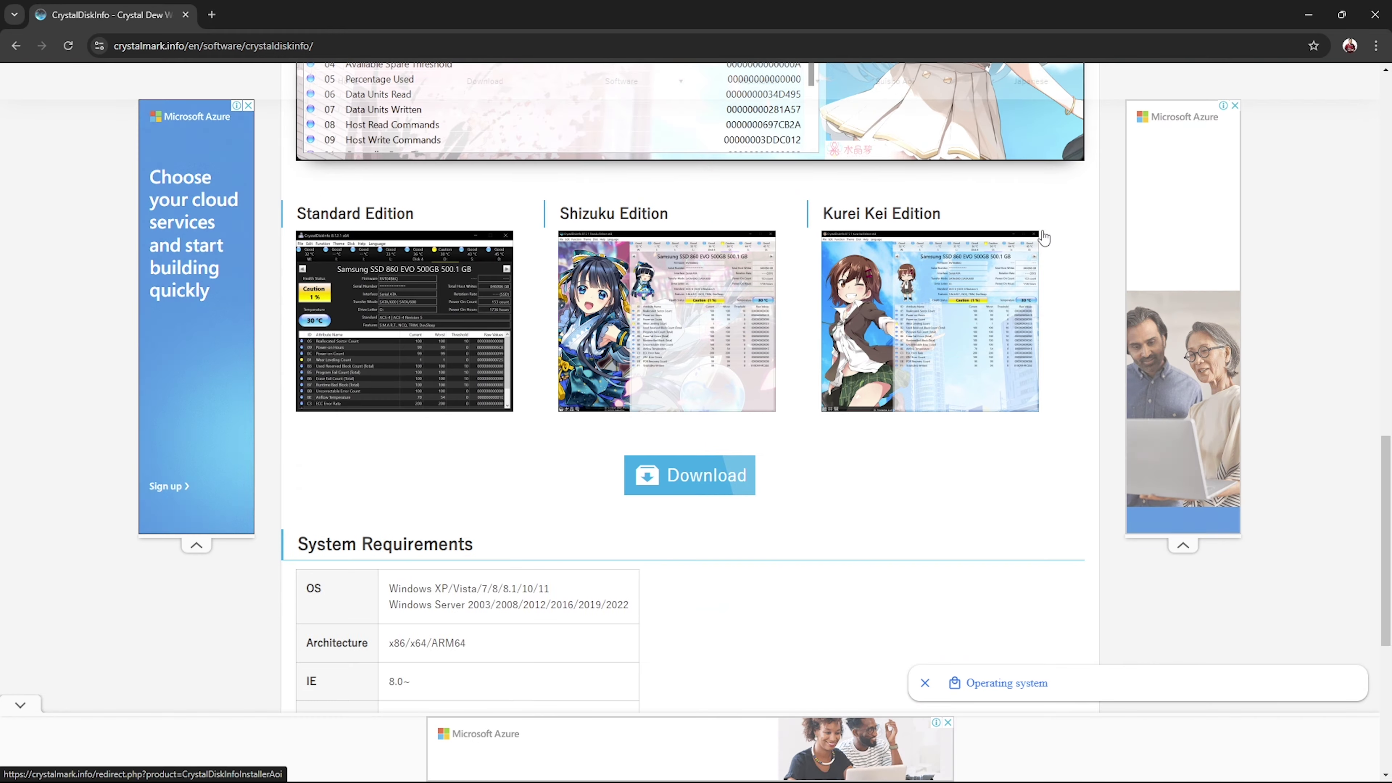
{"action": "scroll", "coordinate": [598, 182], "scroll_direction": "up", "scroll_amount": 10}
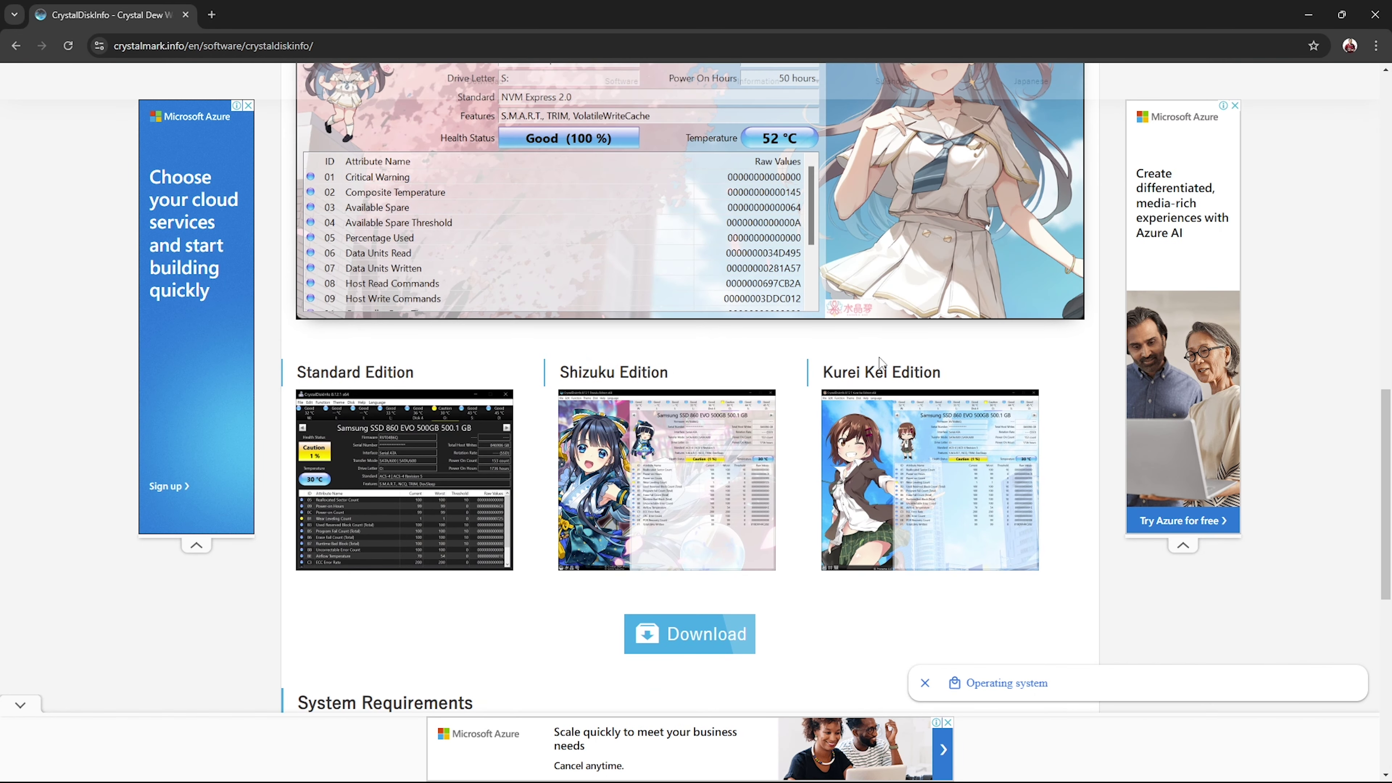
{"action": "scroll", "coordinate": [565, 197], "scroll_direction": "up", "scroll_amount": 10}
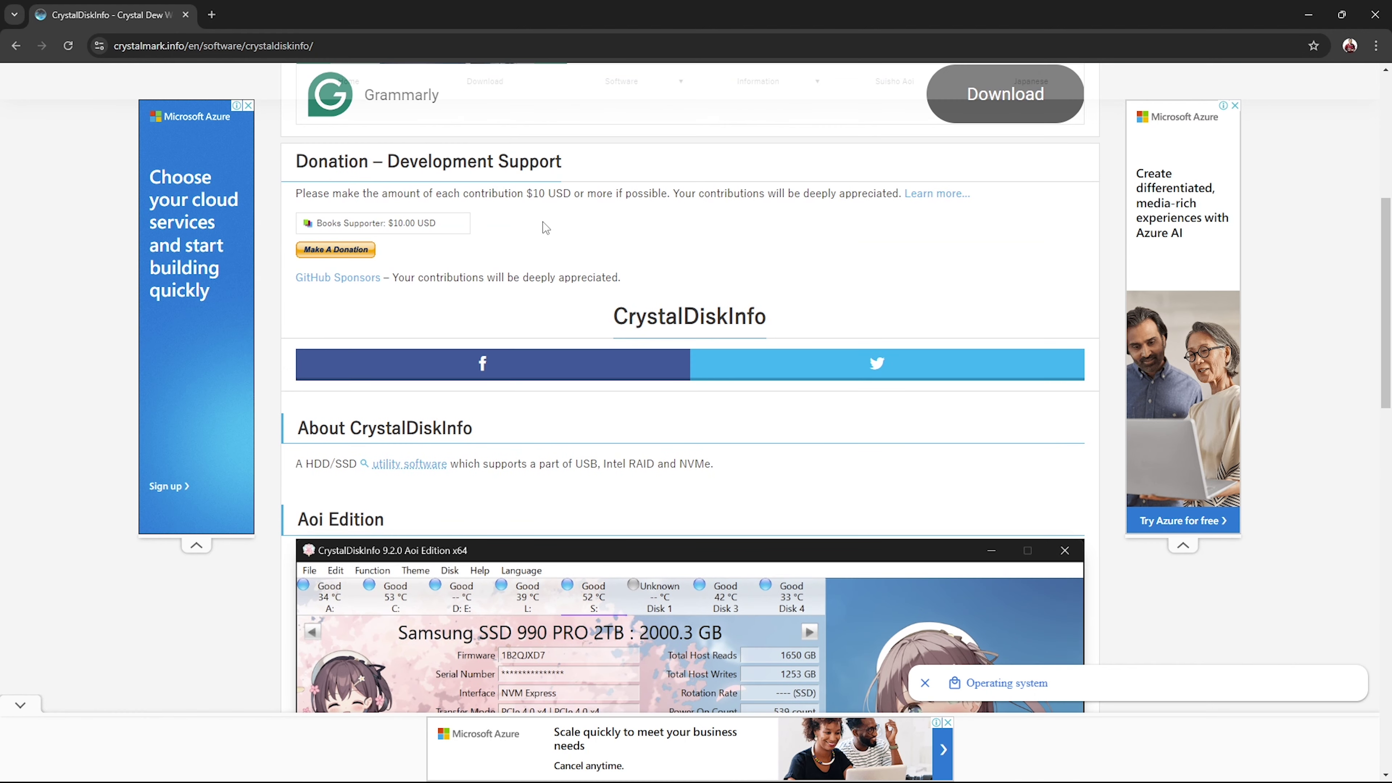
{"action": "scroll", "coordinate": [578, 226], "scroll_direction": "down", "scroll_amount": 12}
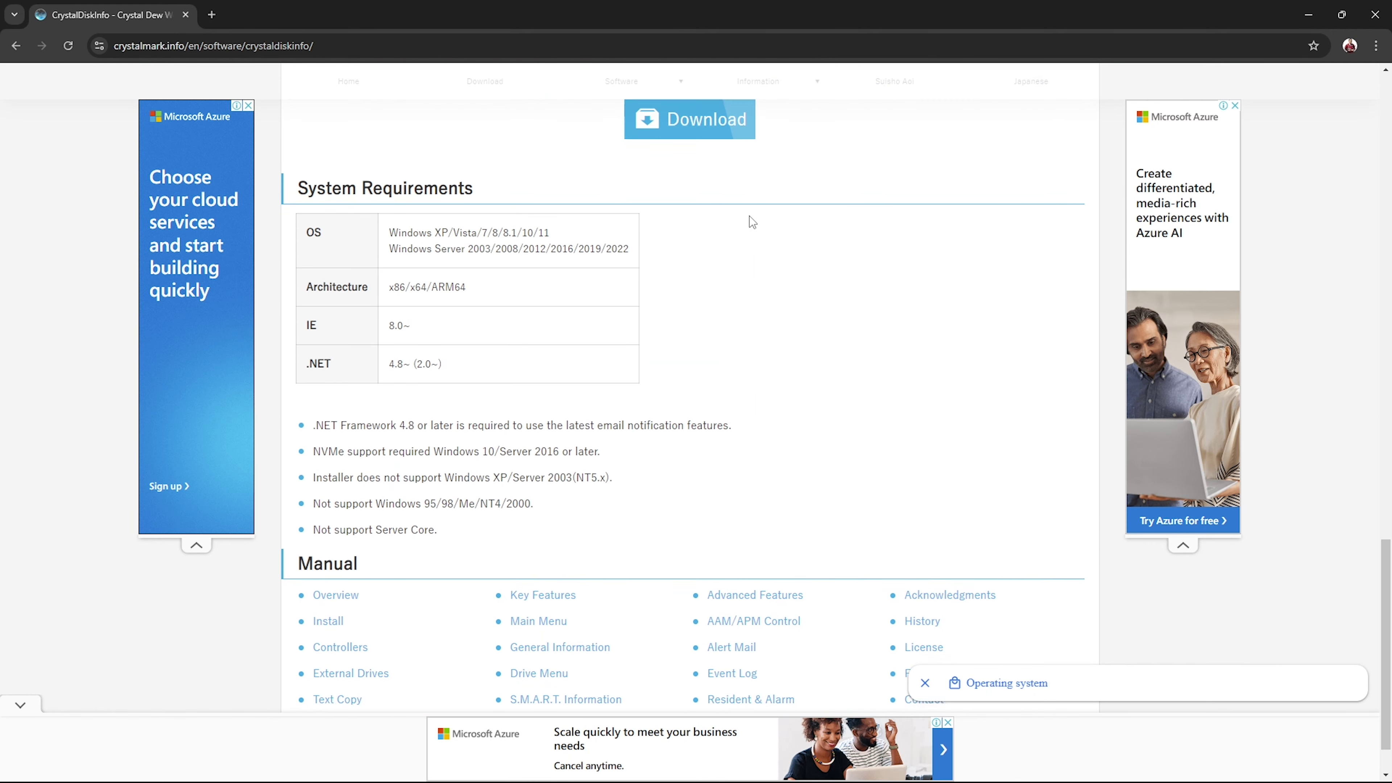
{"action": "scroll", "coordinate": [761, 190], "scroll_direction": "up", "scroll_amount": 6}
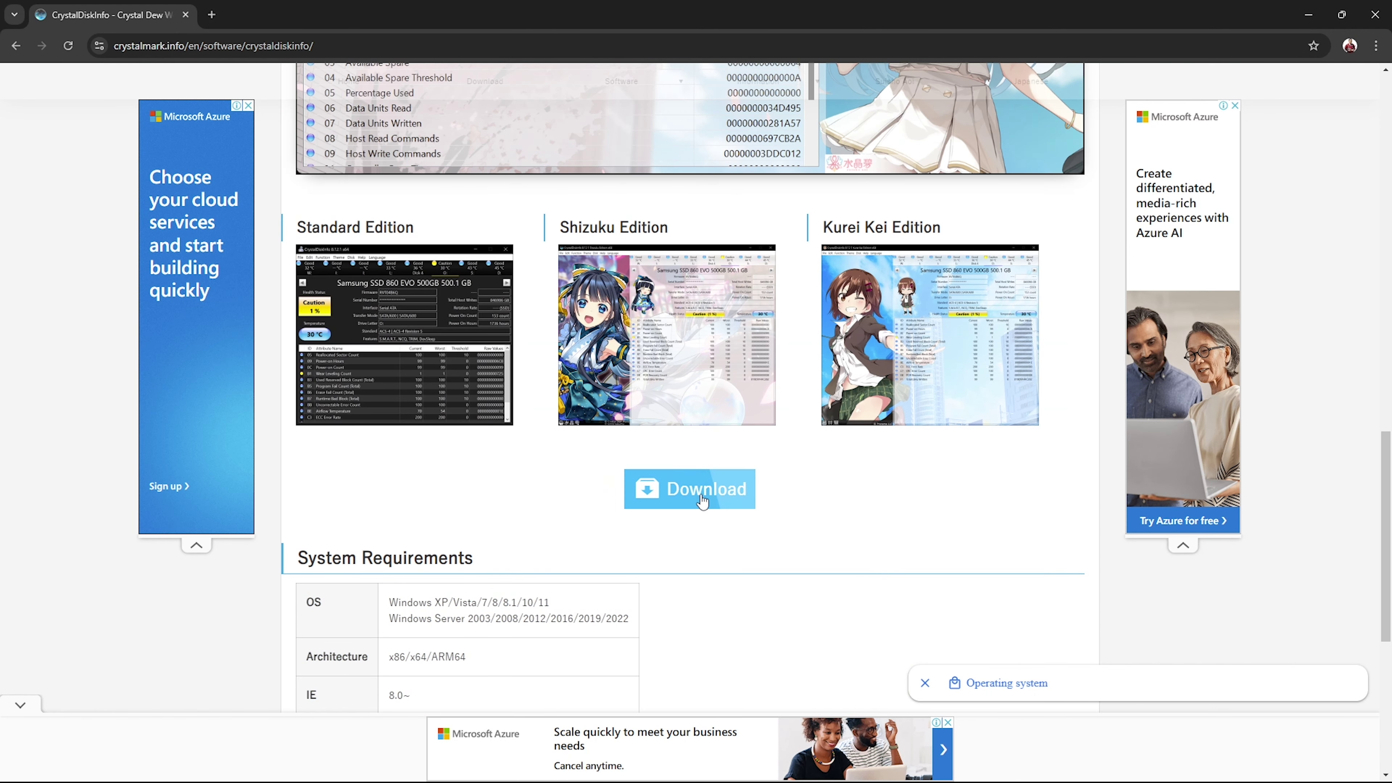
{"action": "left_click", "coordinate": [703, 500]}
{"action": "left_click", "coordinate": [778, 212]}
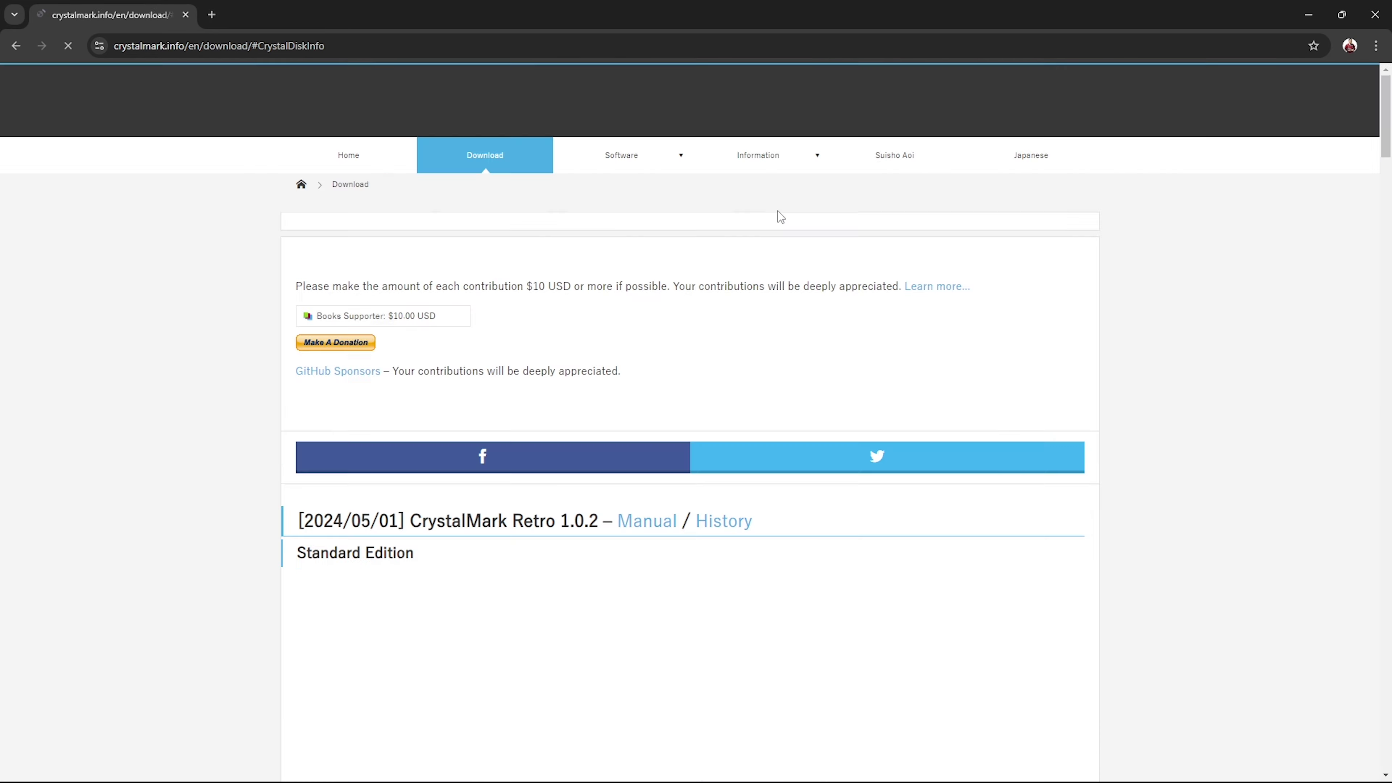
Step: Download the Standard Edition installer (Vista-) of CrystalDiskMark 8.0.5
{"action": "scroll", "coordinate": [368, 250], "scroll_direction": "down", "scroll_amount": 8}
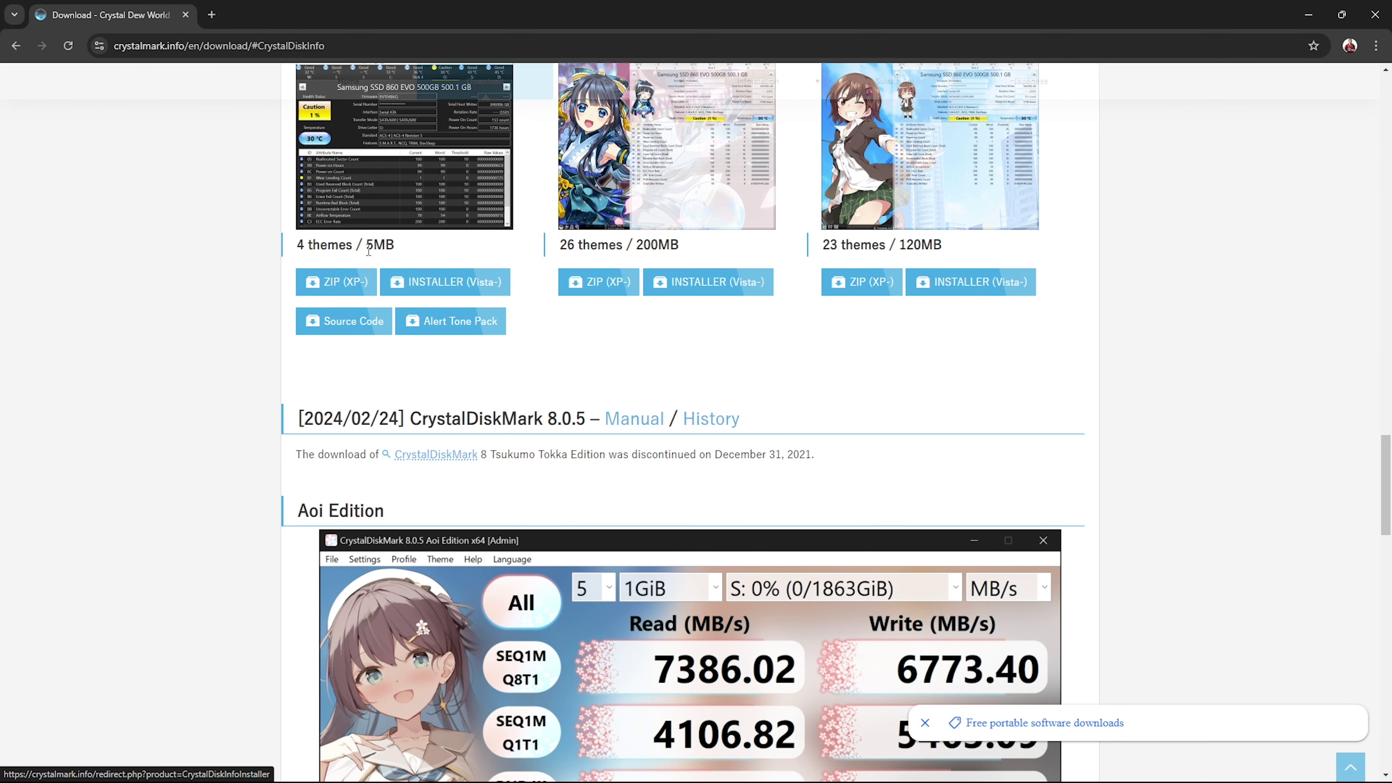
{"action": "scroll", "coordinate": [368, 250], "scroll_direction": "down", "scroll_amount": 10}
{"action": "scroll", "coordinate": [473, 208], "scroll_direction": "up", "scroll_amount": 1}
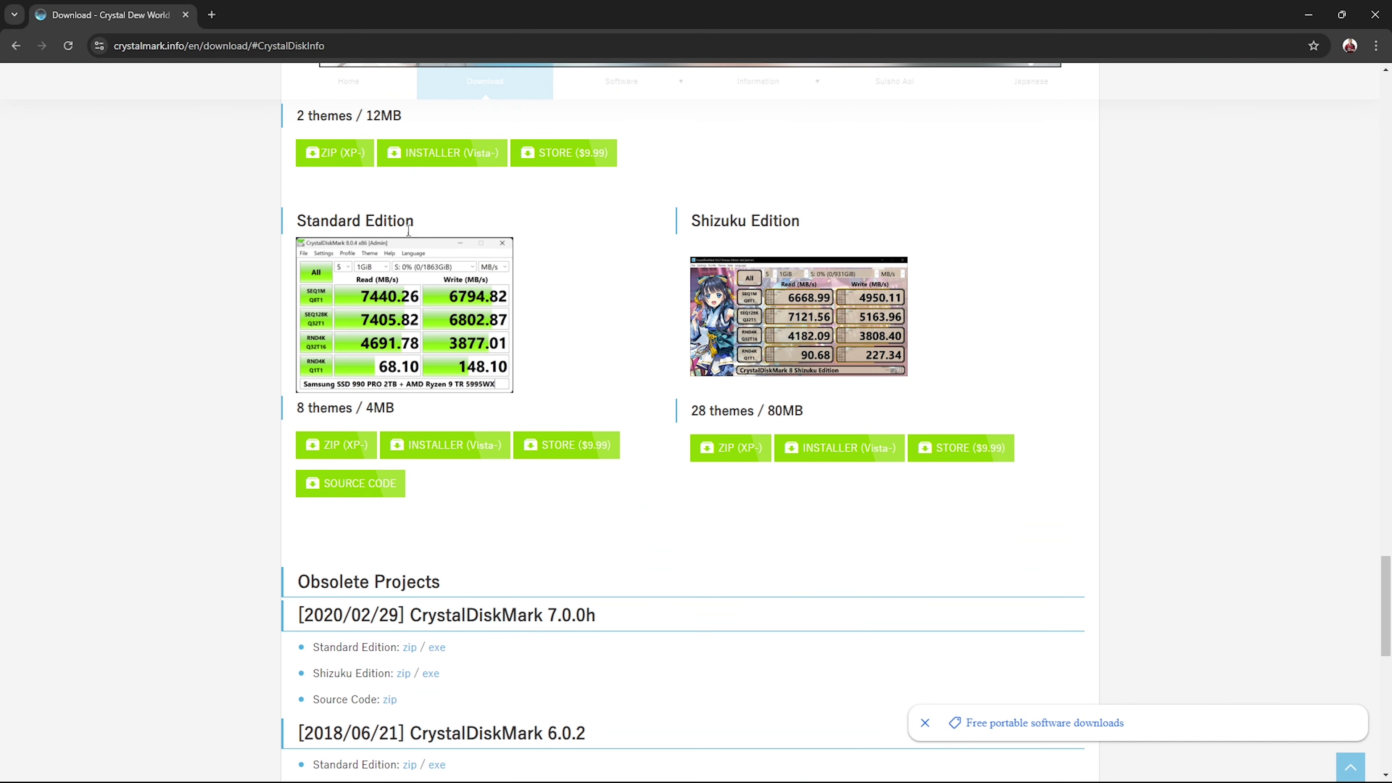
{"action": "left_click", "coordinate": [457, 455]}
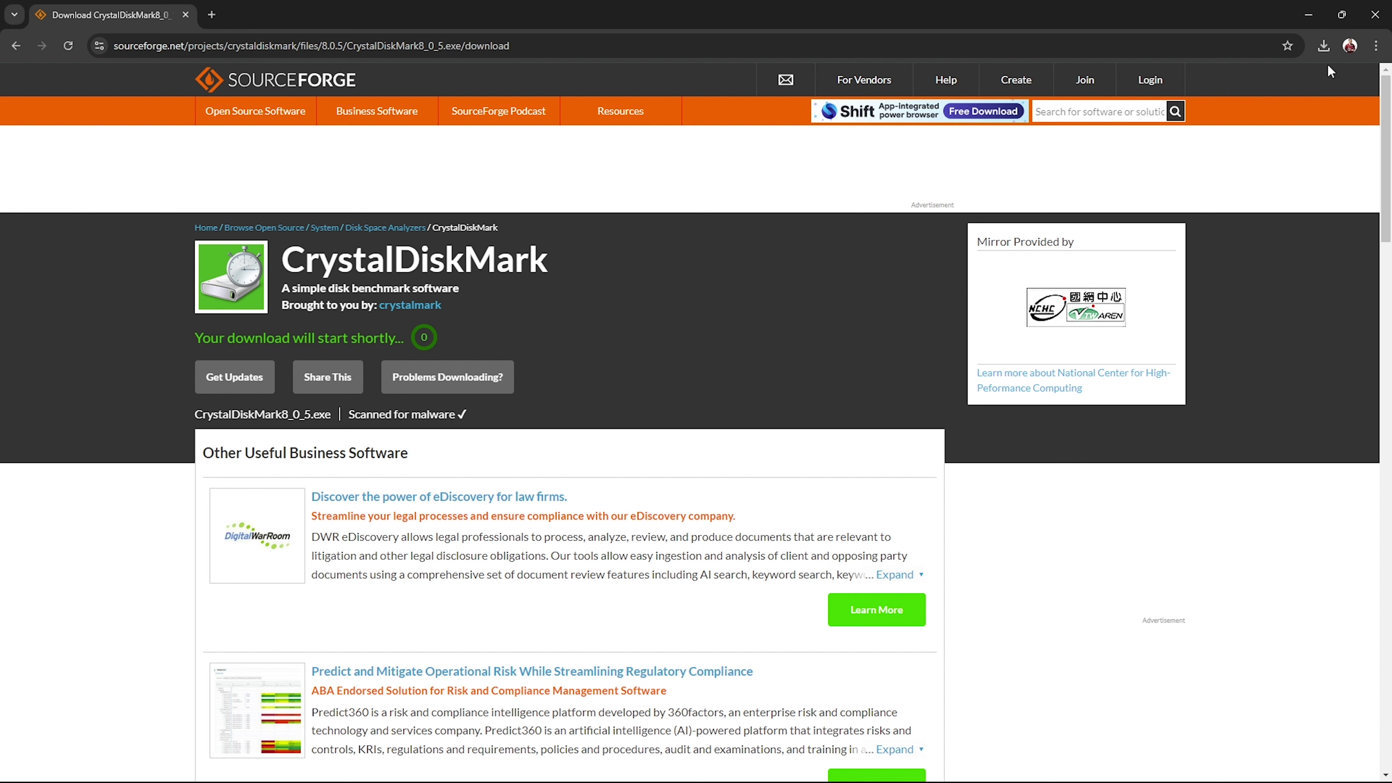
Step: Install CrystalDiskMark from the downloaded CrystalDiskMark8_0_5.exe, accepting the license and keeping the desktop shortcut, and finish setup with Launch CrystalDiskMark8 enabled
{"action": "left_click", "coordinate": [1324, 46]}
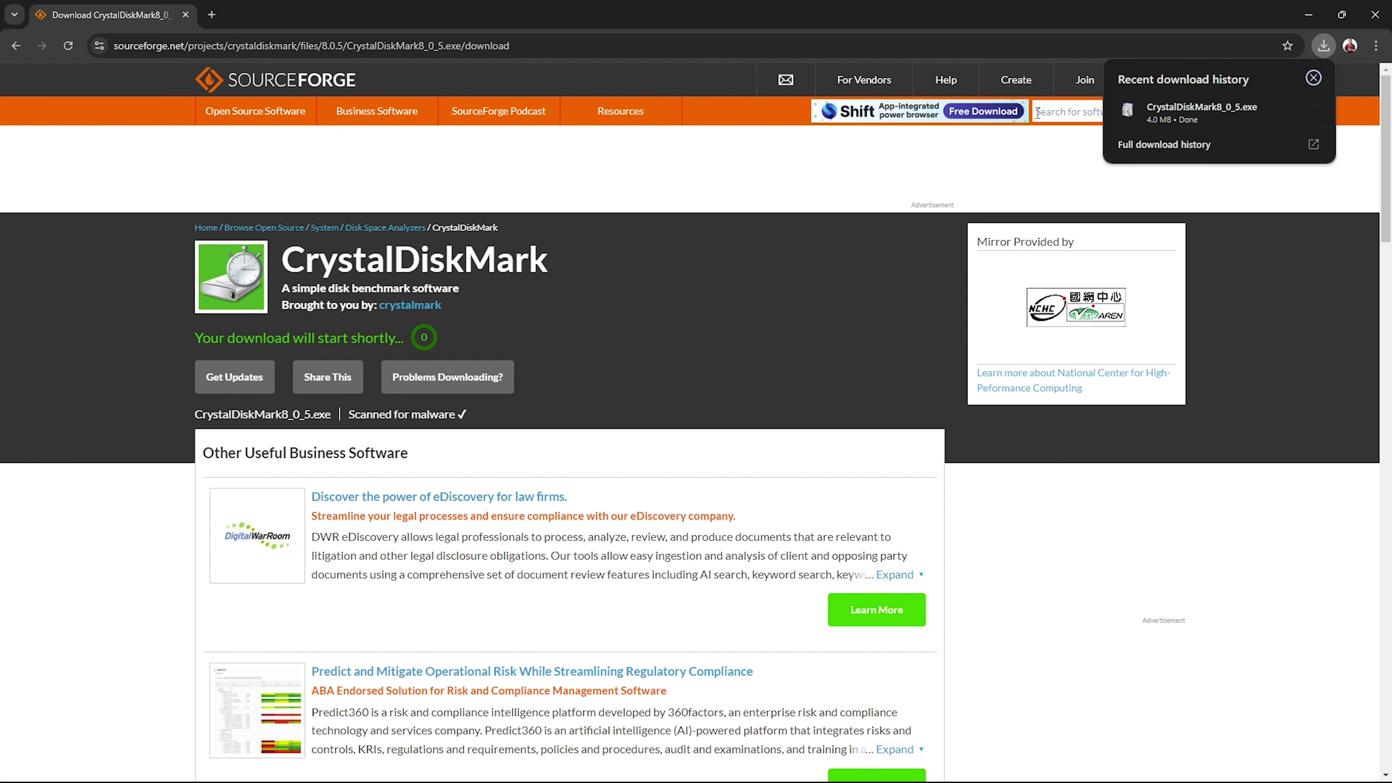
{"action": "left_click", "coordinate": [1199, 110]}
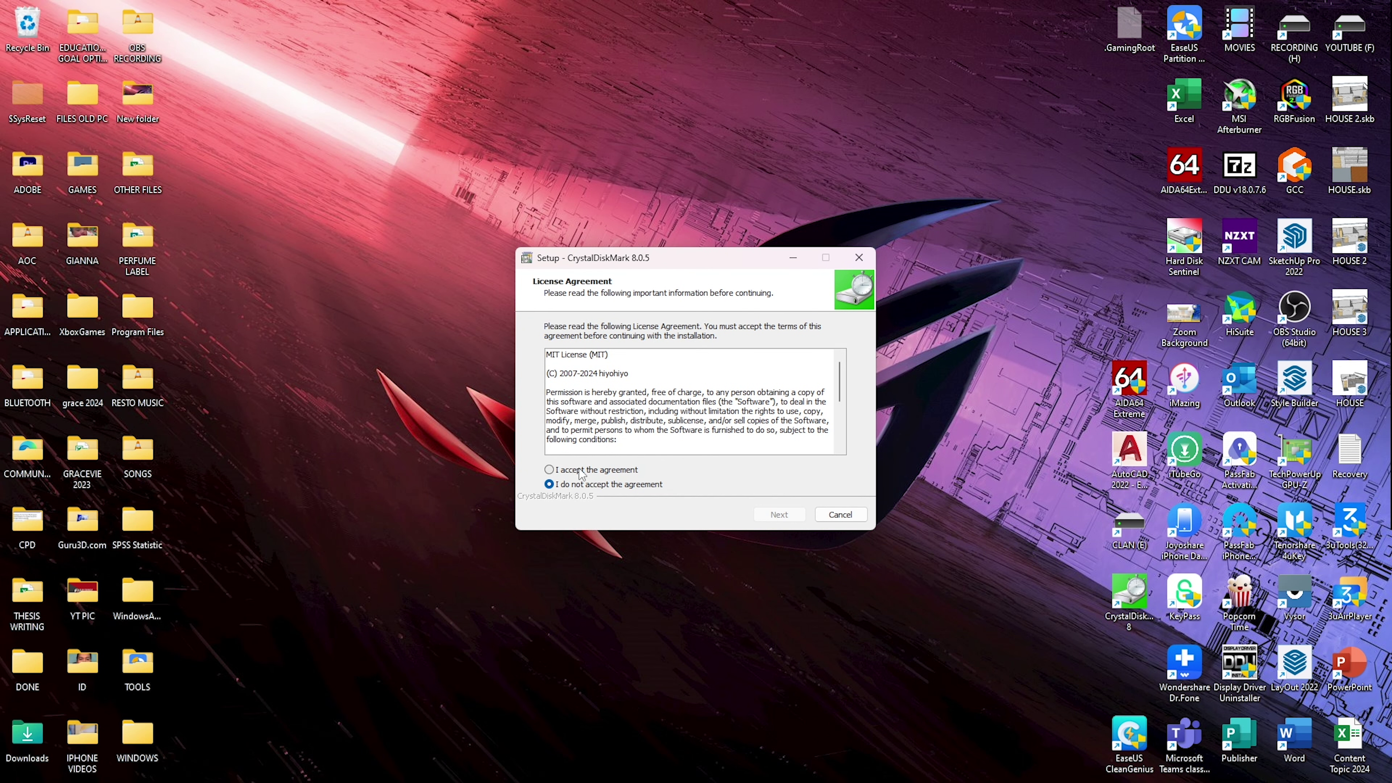
{"action": "left_click", "coordinate": [581, 470]}
{"action": "left_click", "coordinate": [779, 515]}
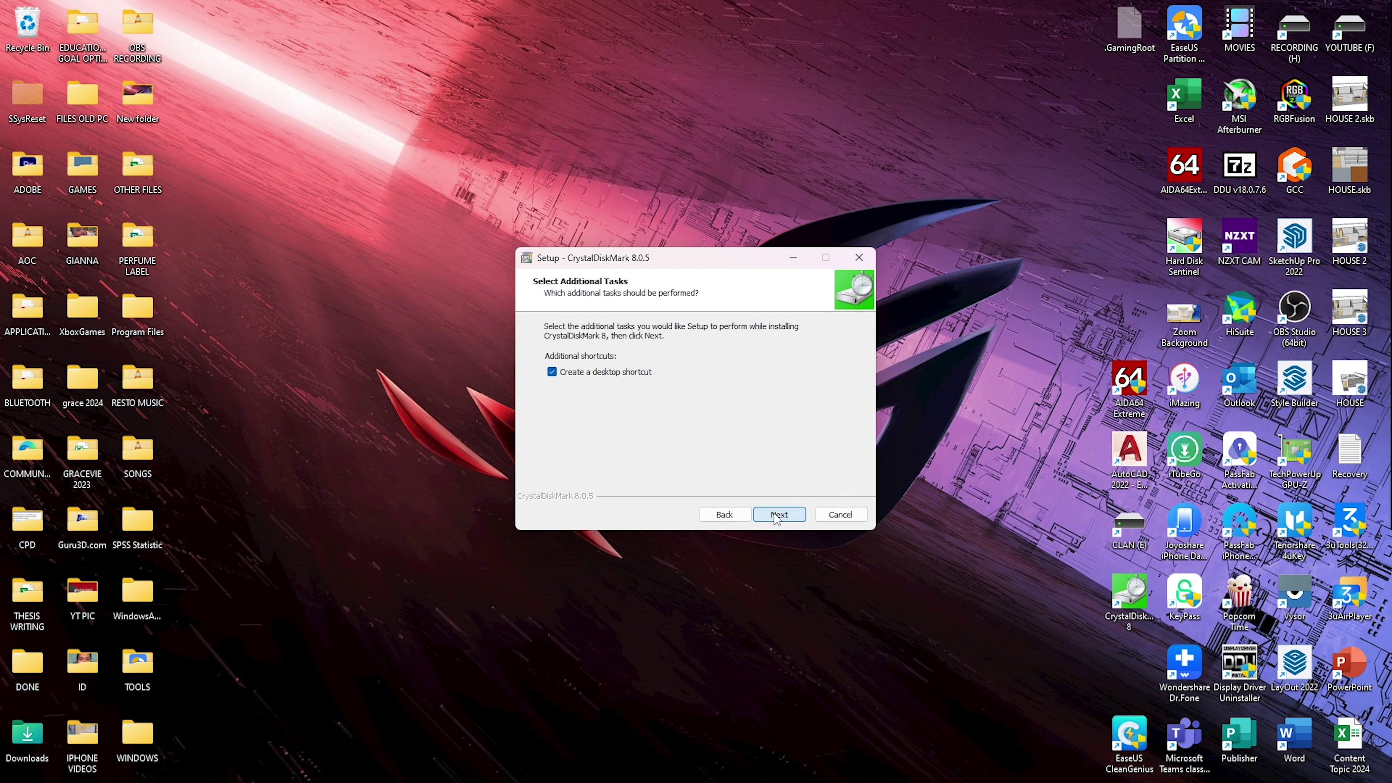
{"action": "left_click", "coordinate": [786, 516]}
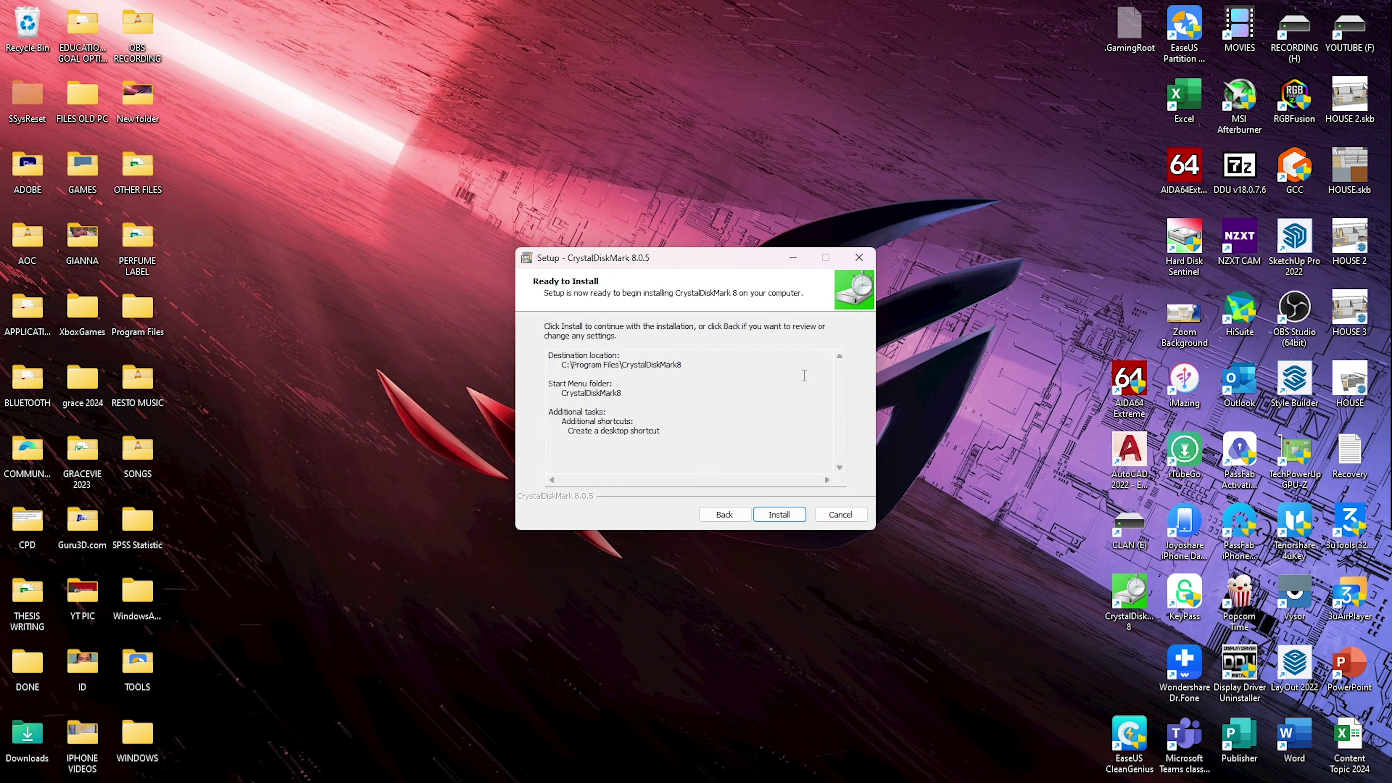
{"action": "left_click", "coordinate": [778, 519]}
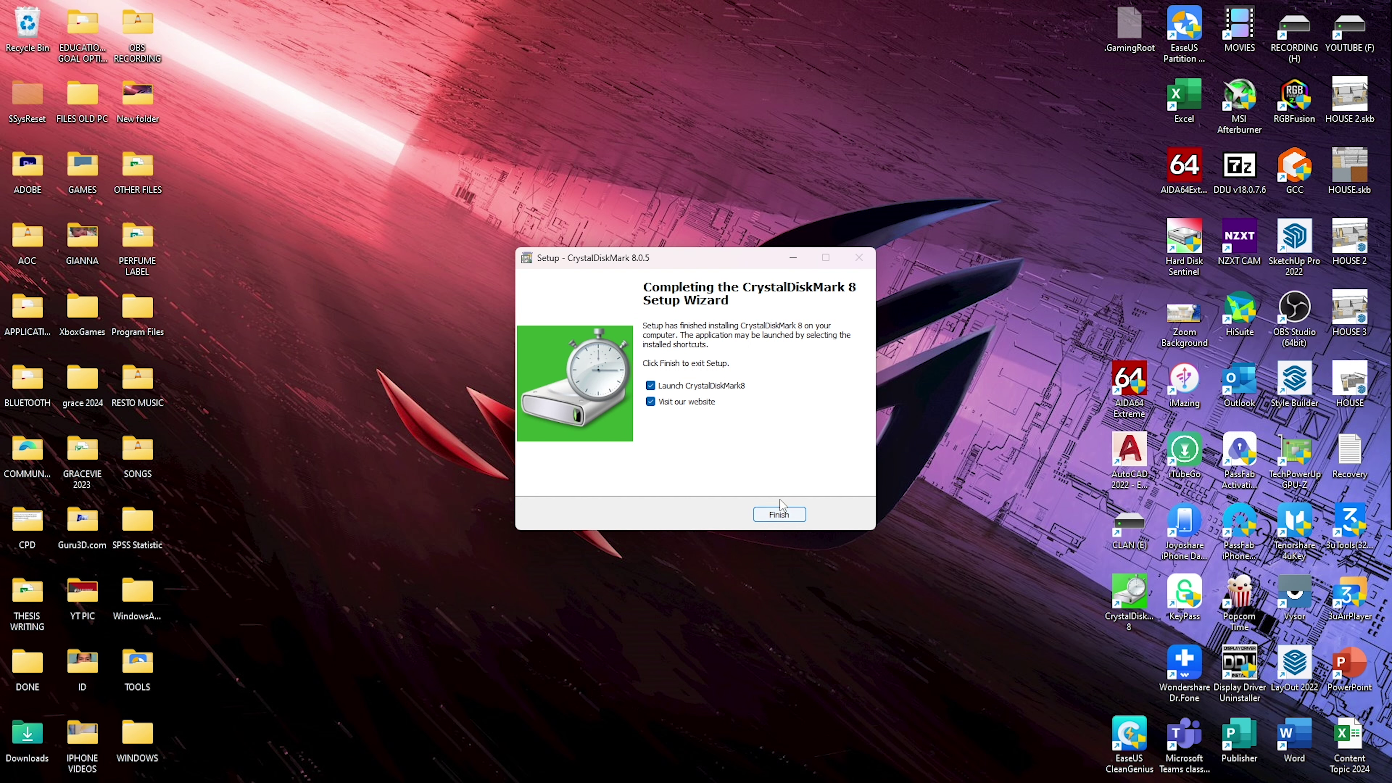
{"action": "left_click", "coordinate": [784, 518]}
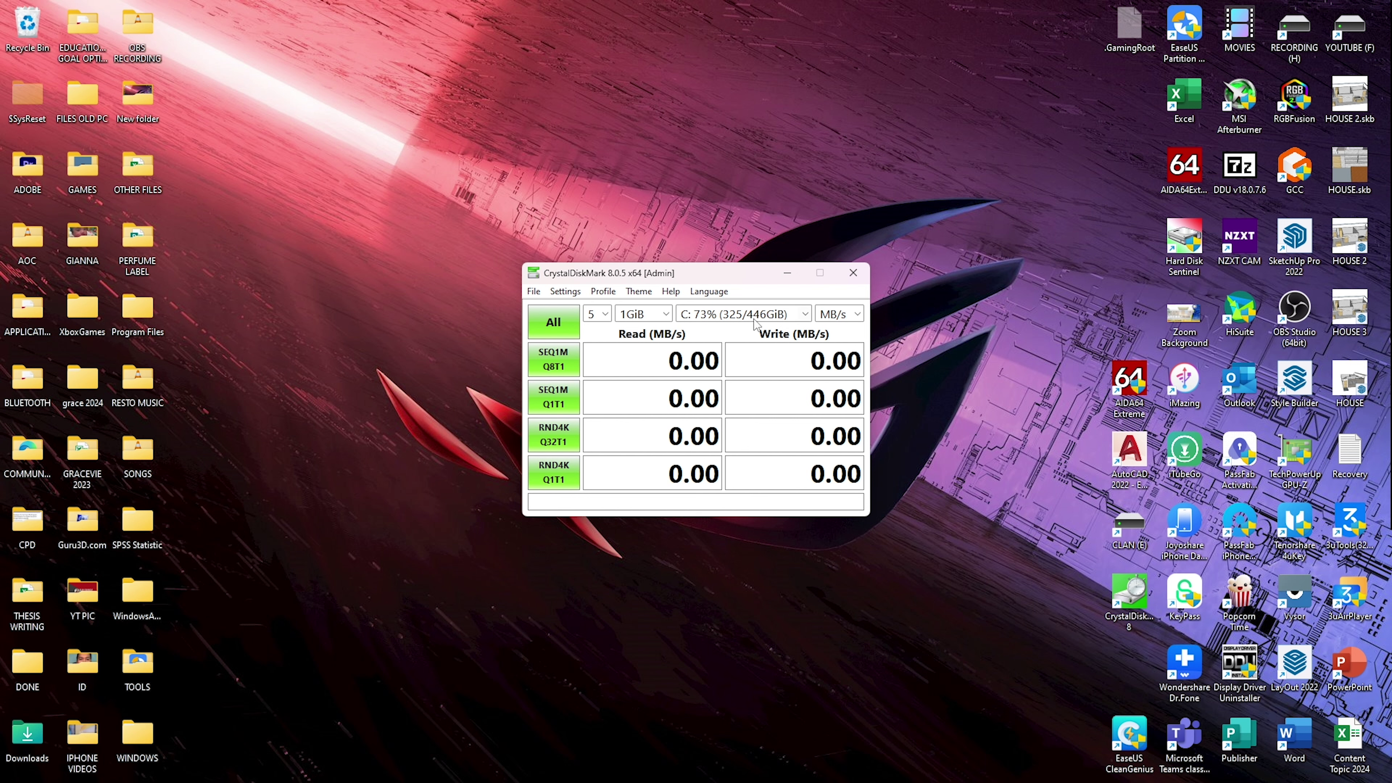
Step: Open This PC in File Explorer with CrystalDiskMark placed beside it, and put a Local Disk (K:) shortcut on the desktop
{"action": "left_click", "coordinate": [790, 323]}
{"action": "left_click", "coordinate": [784, 317]}
{"action": "mouse_move", "coordinate": [768, 781]}
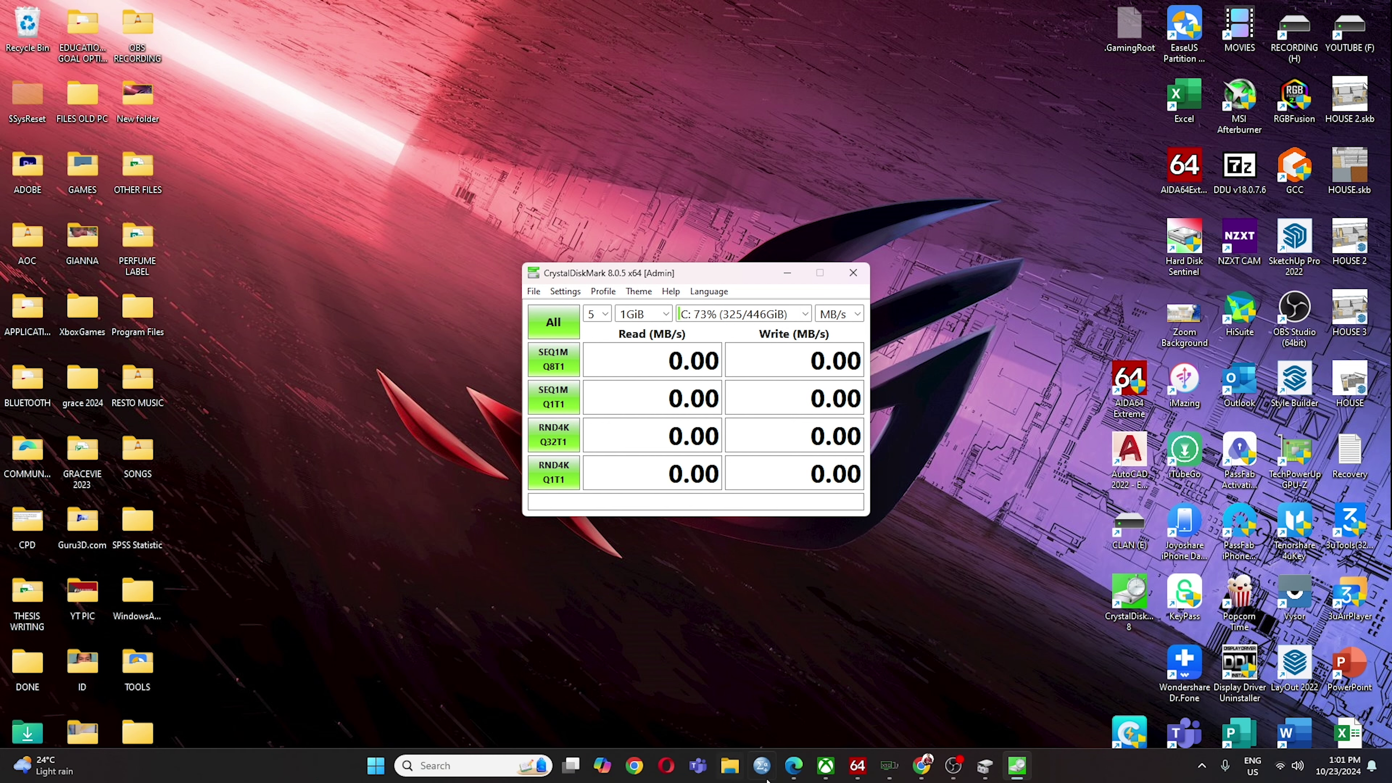
{"action": "left_click", "coordinate": [730, 765]}
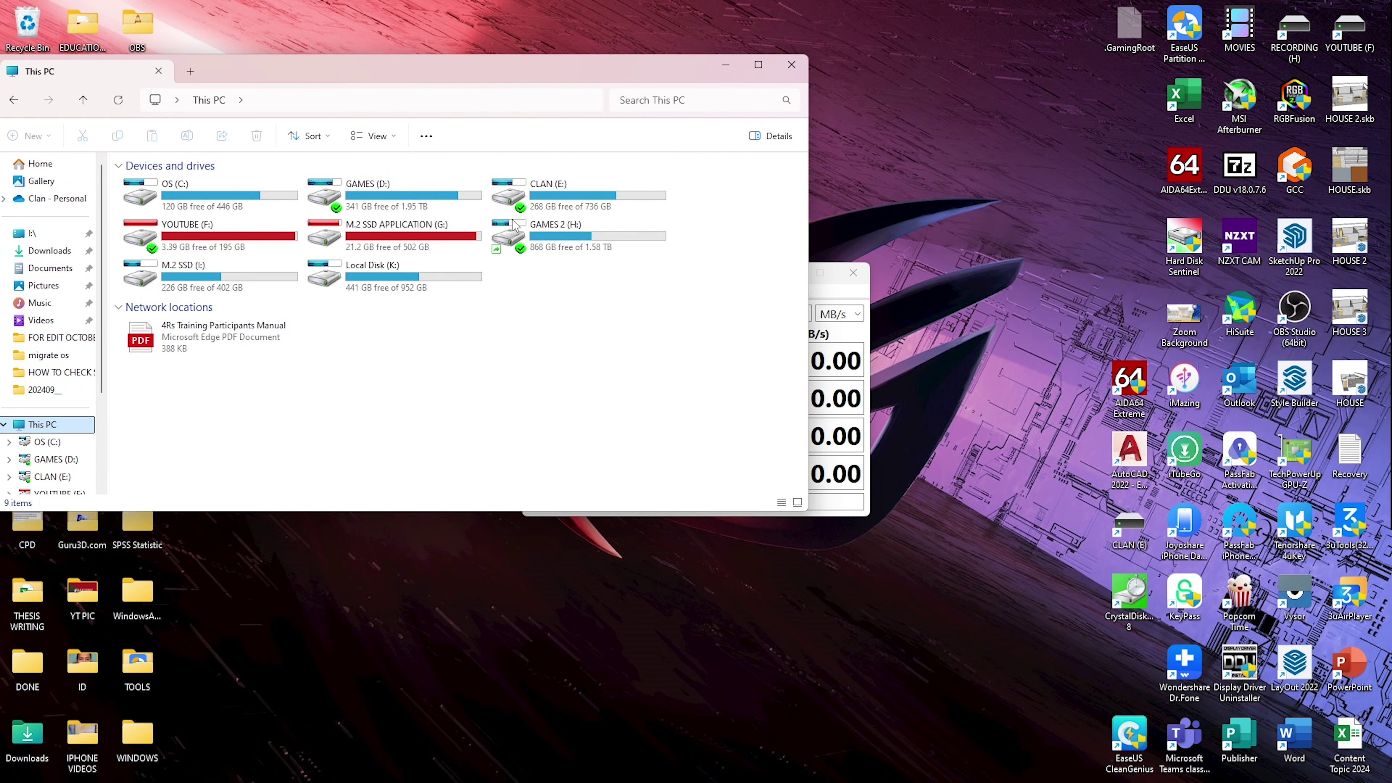
{"action": "left_click", "coordinate": [851, 291]}
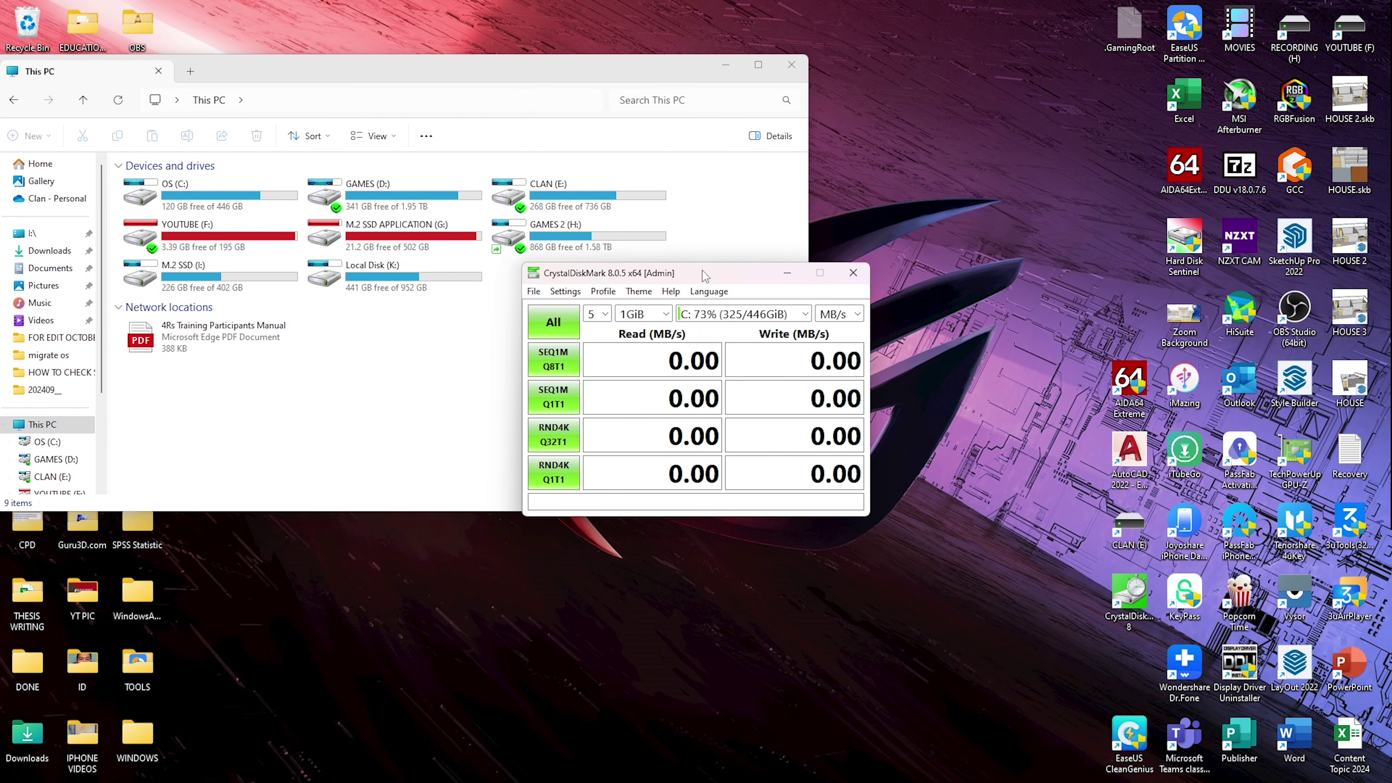
{"action": "left_click_drag", "start_coordinate": [784, 272], "coordinate": [1071, 177]}
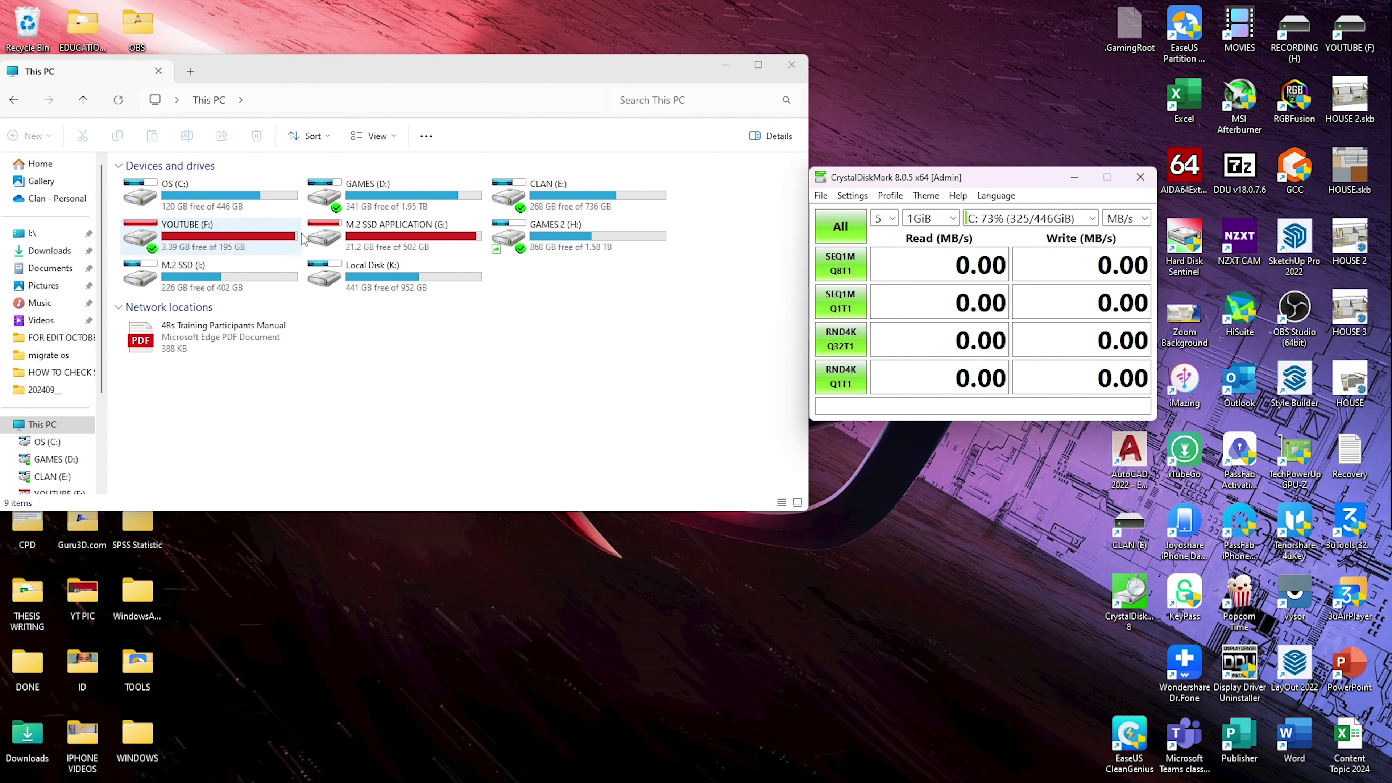
{"action": "left_click_drag", "start_coordinate": [328, 293], "coordinate": [191, 25]}
Step: Select the OS (C:) drive in This PC and choose C: as the test drive in CrystalDiskMark
{"action": "left_click", "coordinate": [237, 196]}
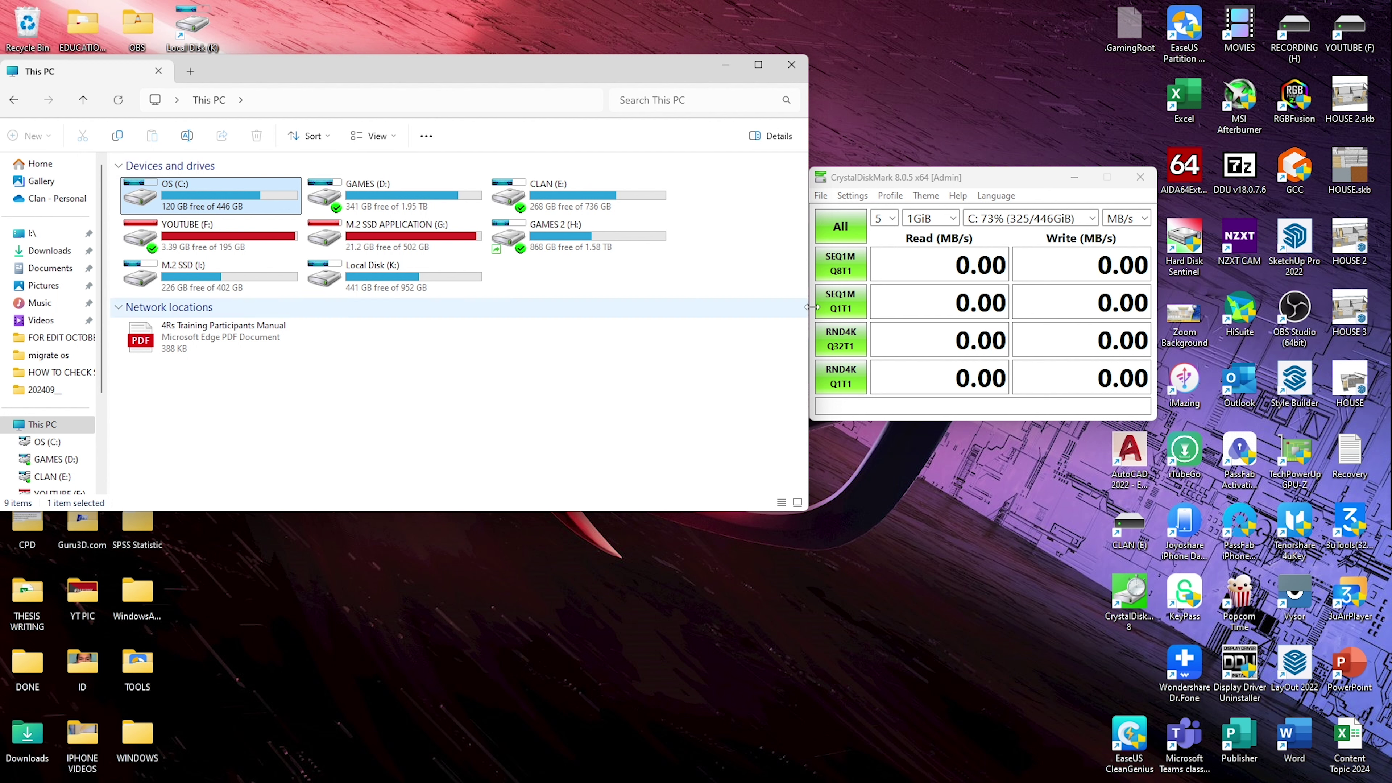
{"action": "left_click", "coordinate": [1031, 218]}
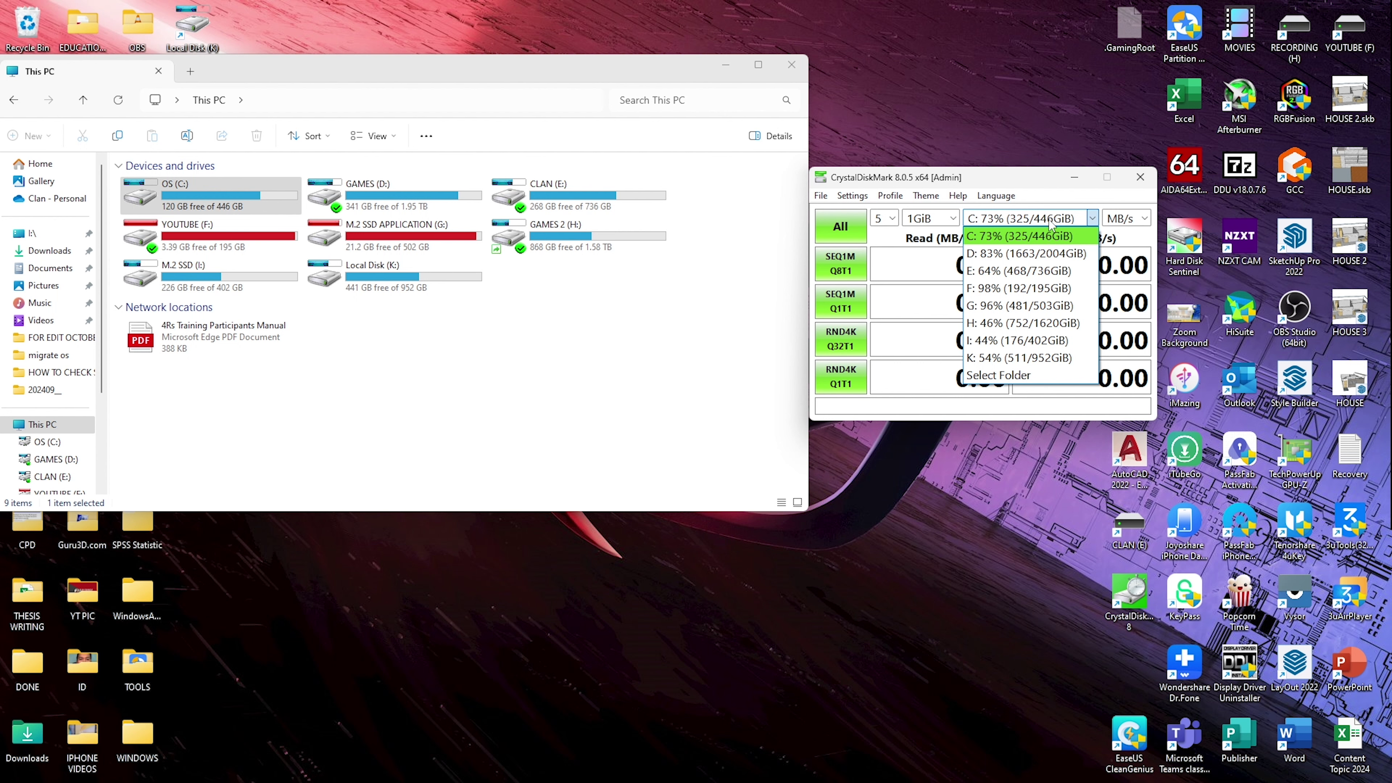
{"action": "left_click", "coordinate": [1022, 240]}
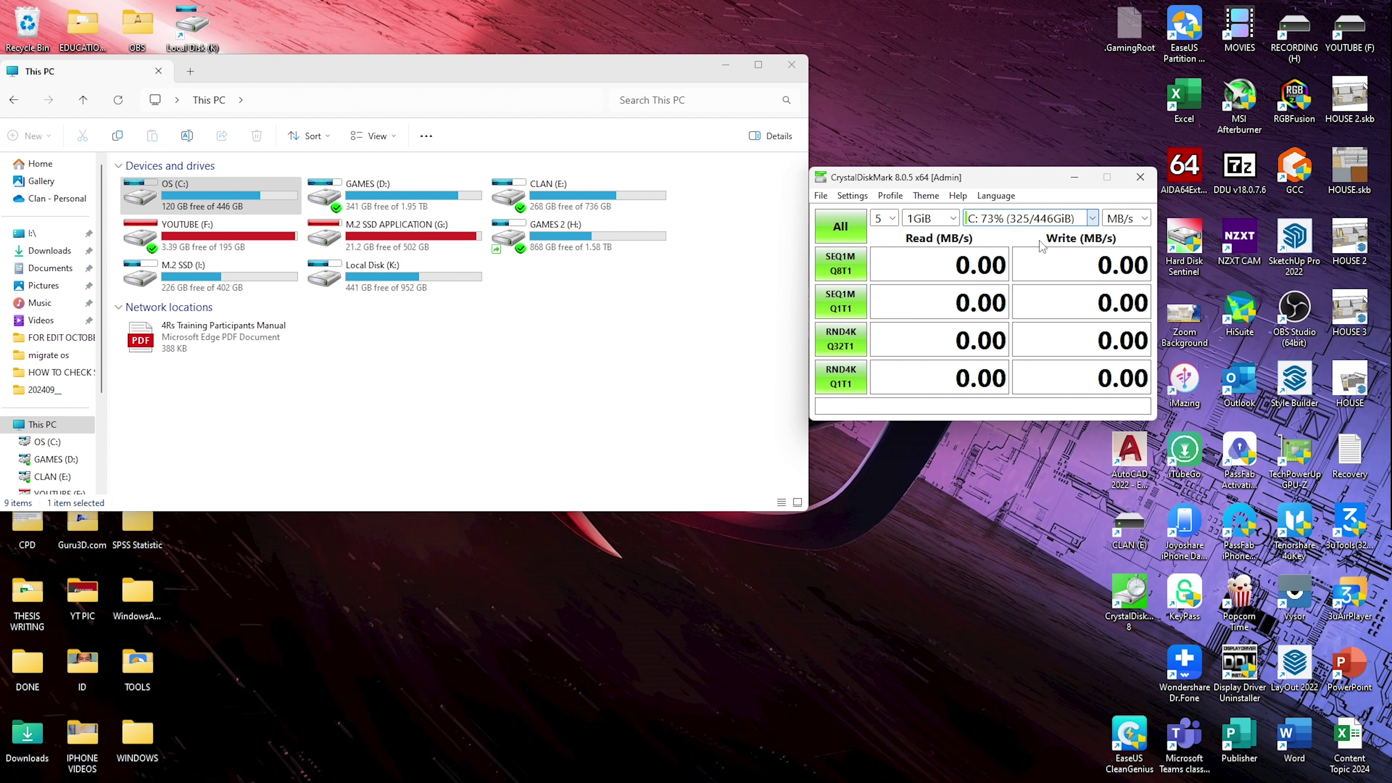
Step: Run all the read and write tests on drive C: and minimize the This PC window
{"action": "left_click", "coordinate": [834, 229]}
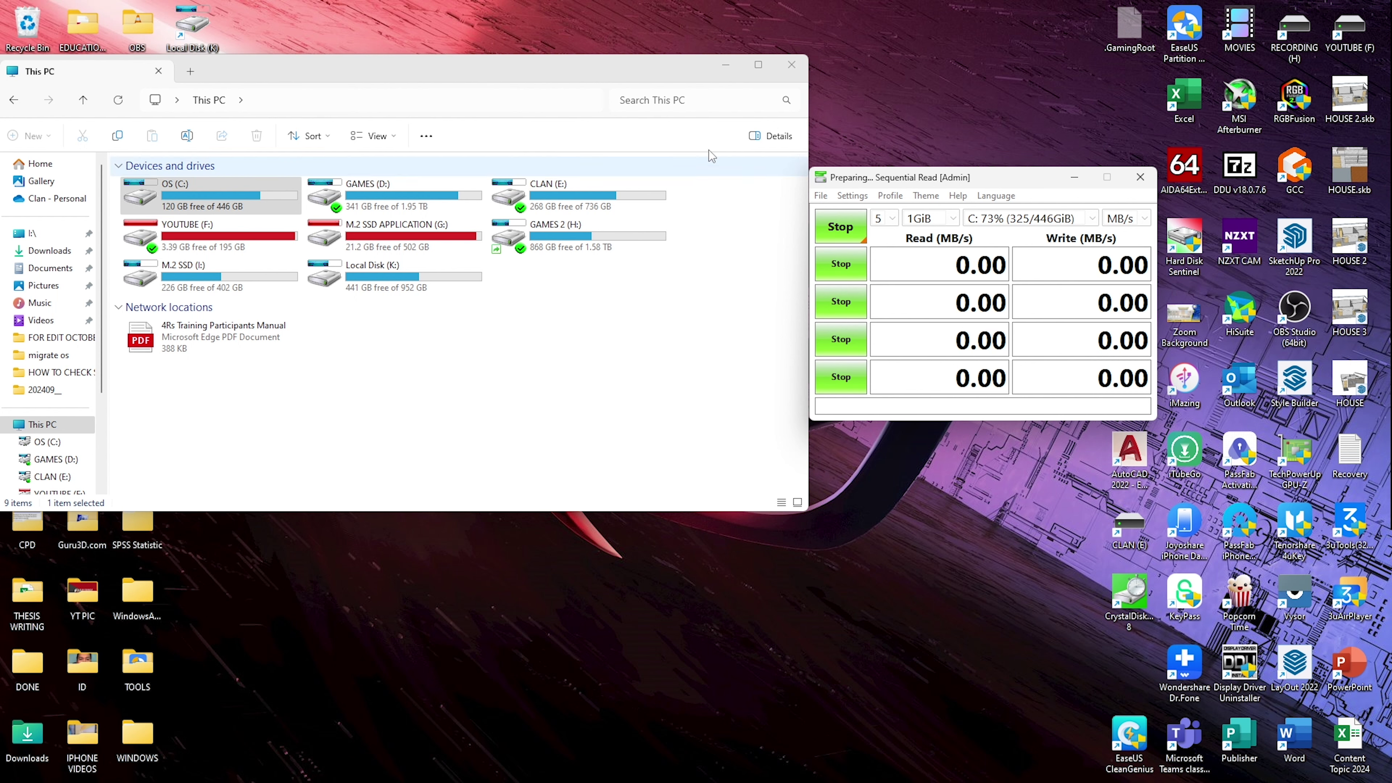
{"action": "left_click", "coordinate": [722, 66]}
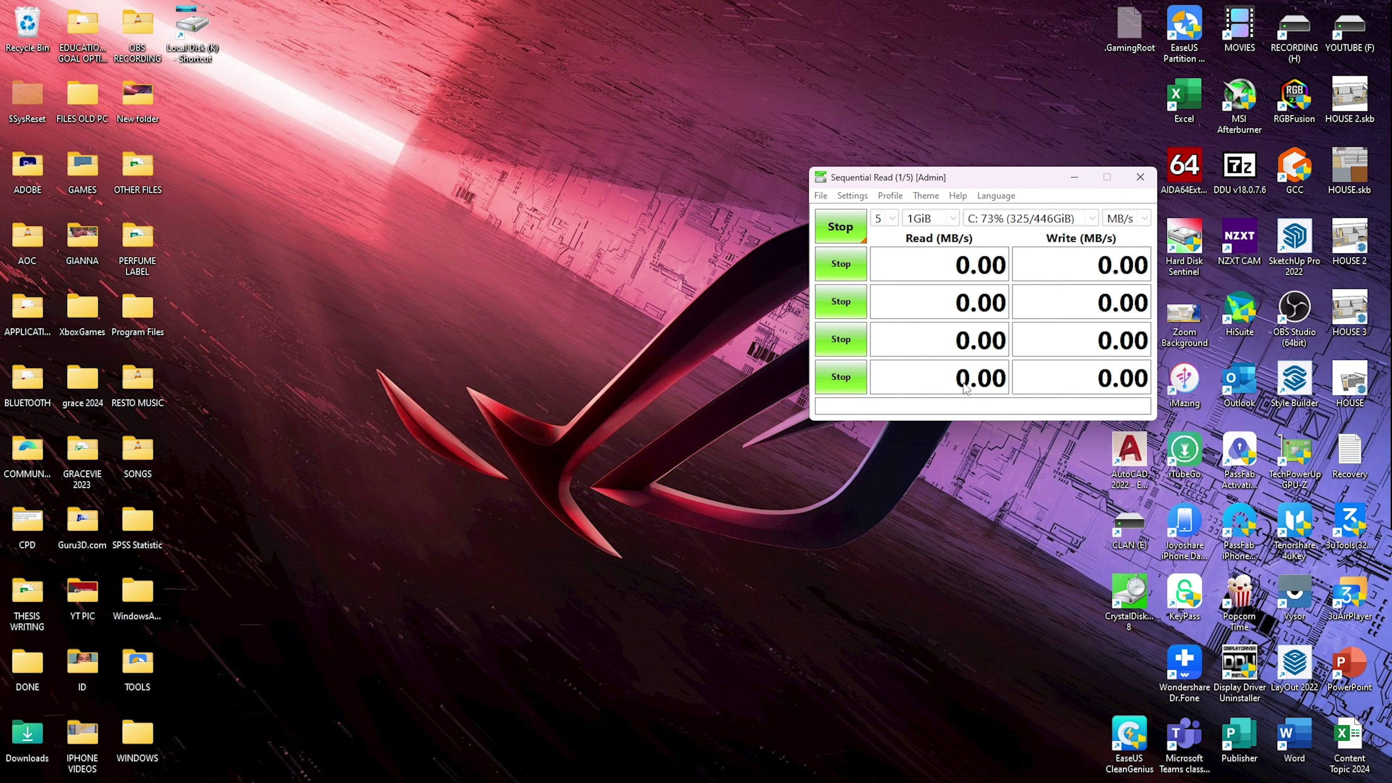
Step: Open Task Manager's Performance view and monitor the activity of Disk 4 (C:) while the benchmark runs
{"action": "right_click", "coordinate": [382, 772]}
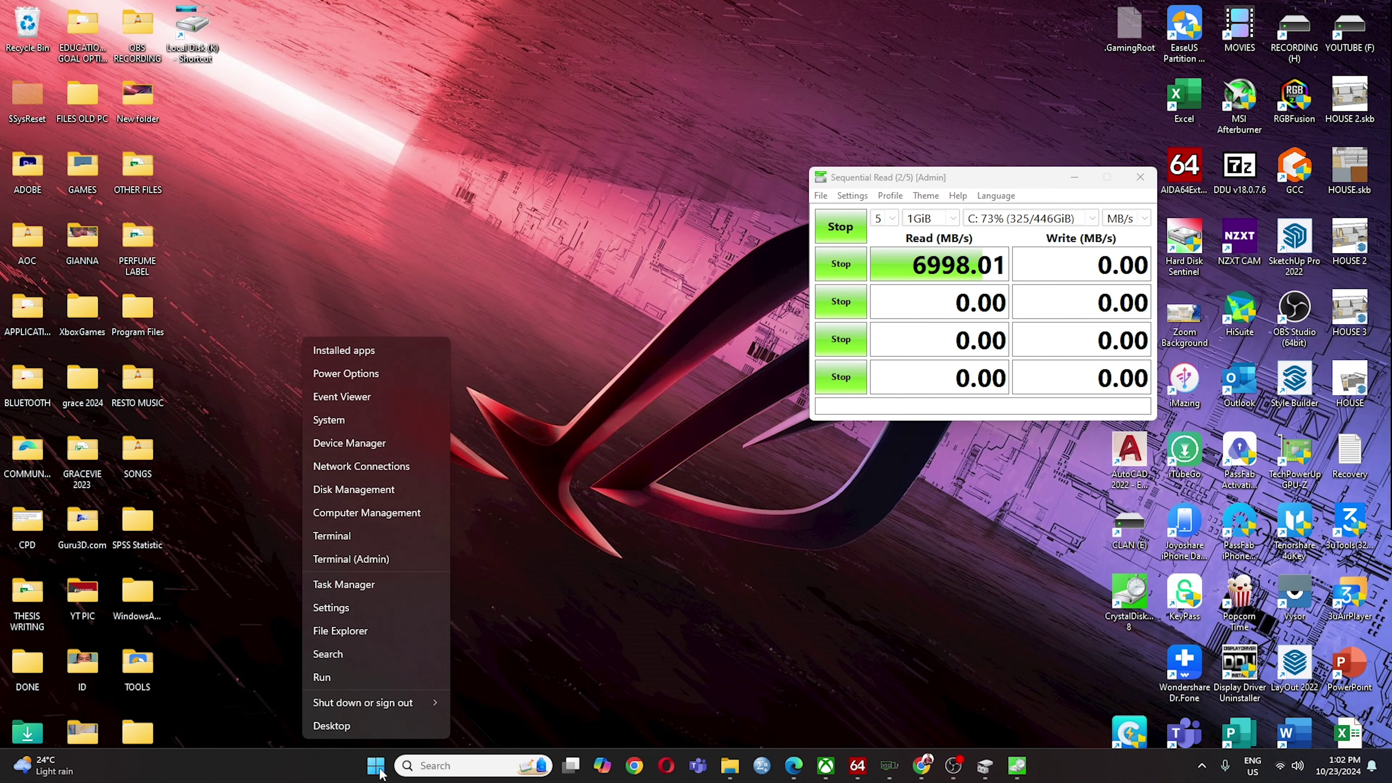
{"action": "left_click", "coordinate": [356, 592]}
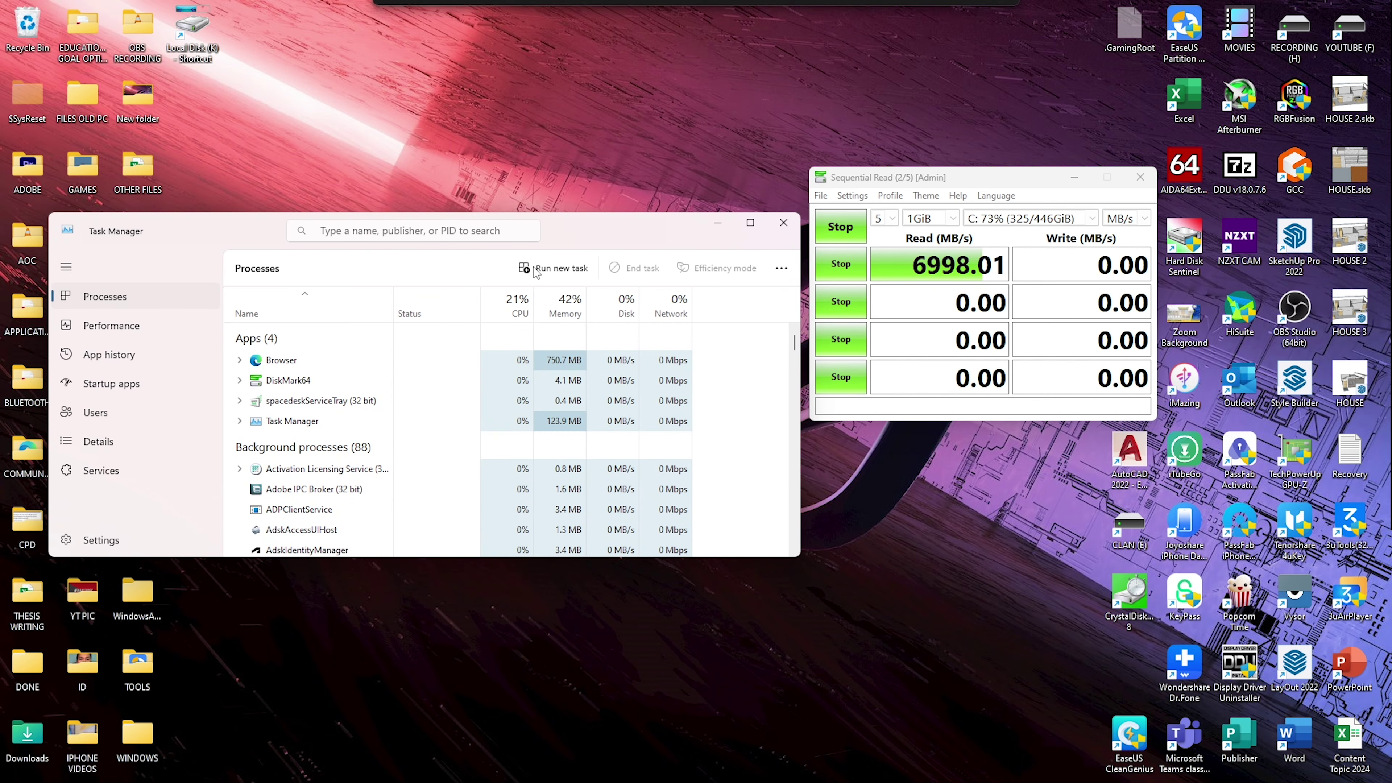
{"action": "left_click", "coordinate": [105, 330]}
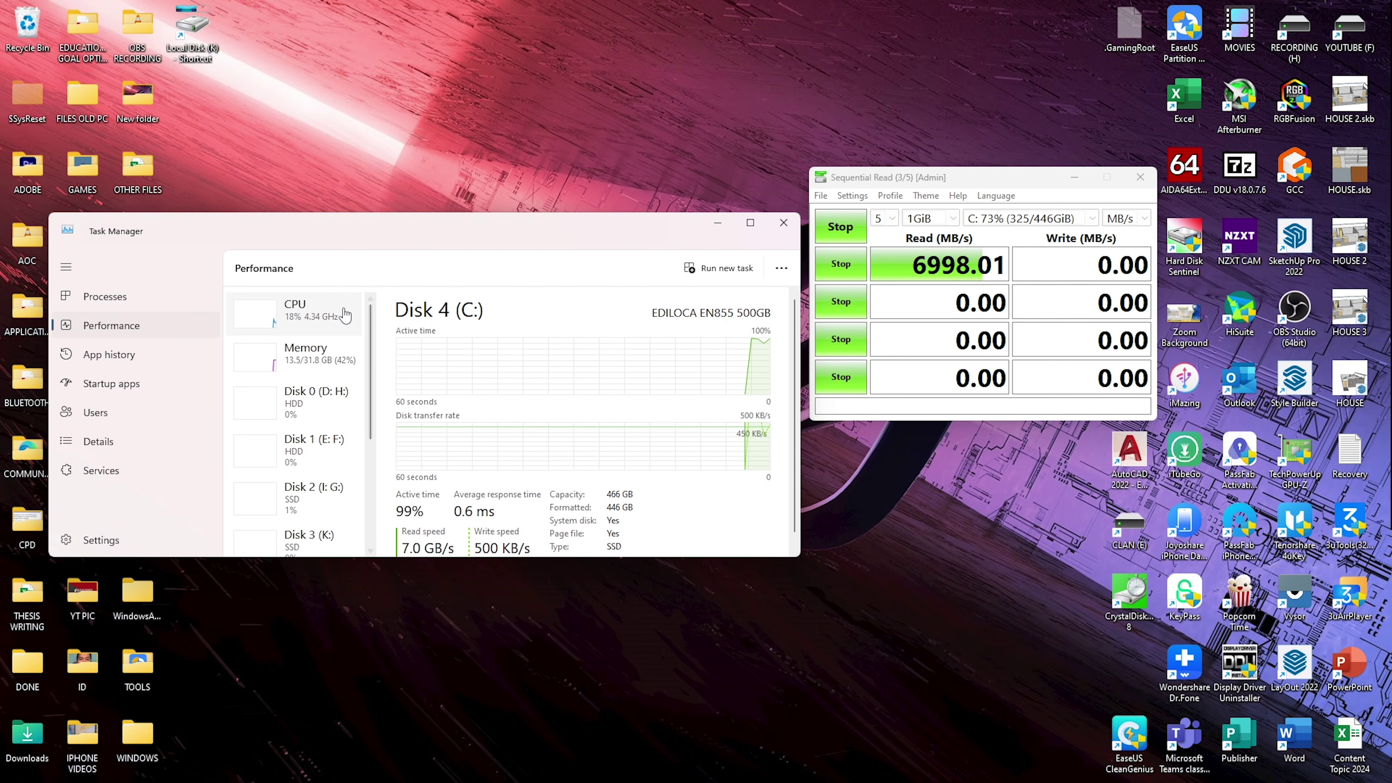
{"action": "scroll", "coordinate": [320, 486], "scroll_direction": "down", "scroll_amount": 3}
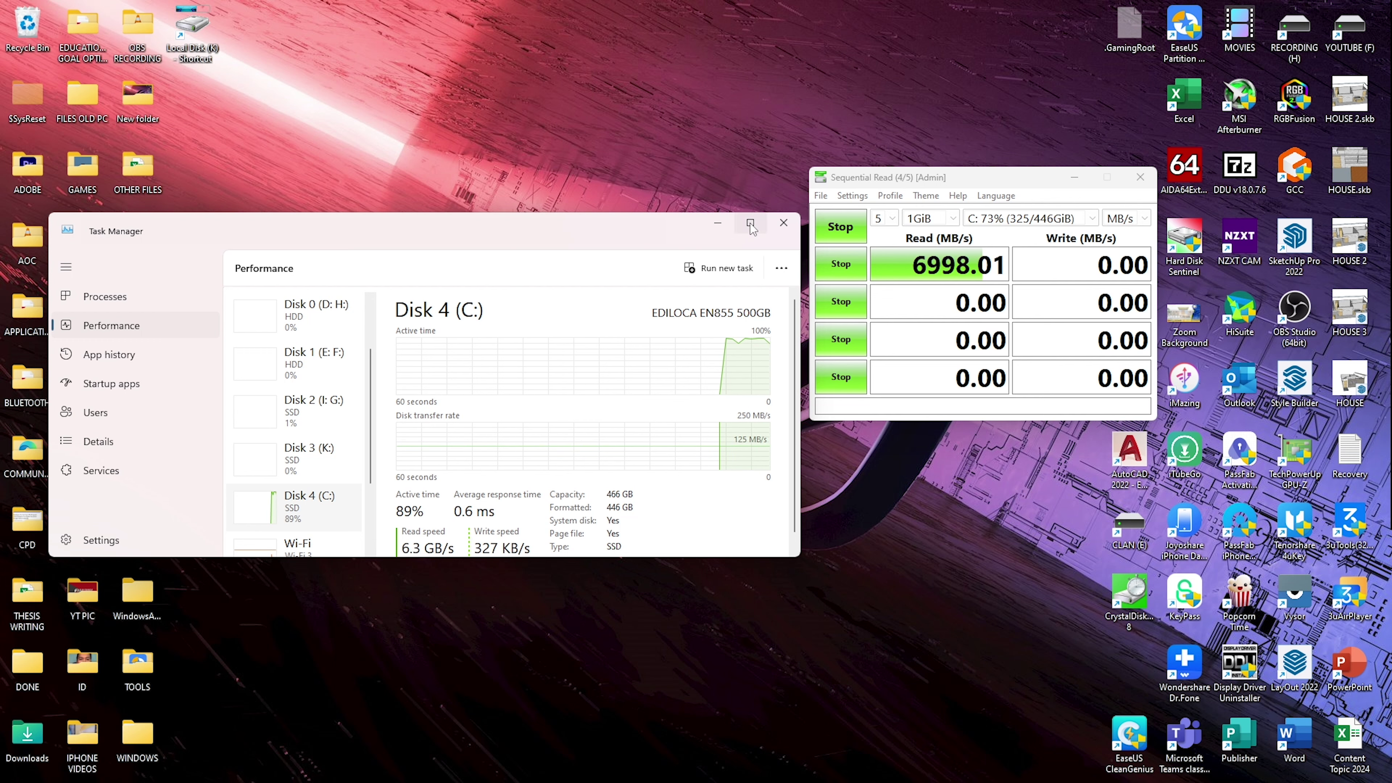
{"action": "mouse_move", "coordinate": [750, 223]}
{"action": "left_click", "coordinate": [674, 277]}
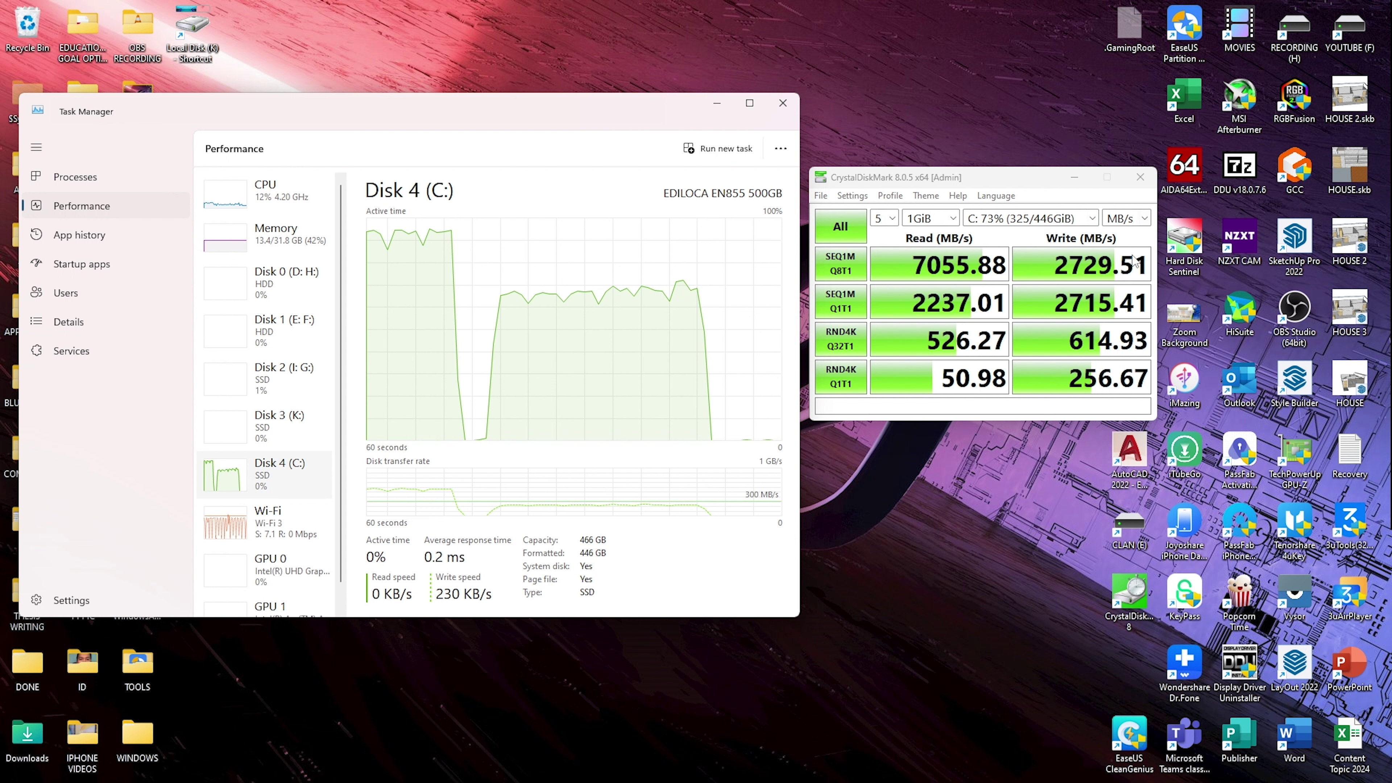
Step: Switch the CrystalDiskMark result unit to GB/s and check the available test sizes, keeping 1GiB
{"action": "left_click", "coordinate": [1121, 222]}
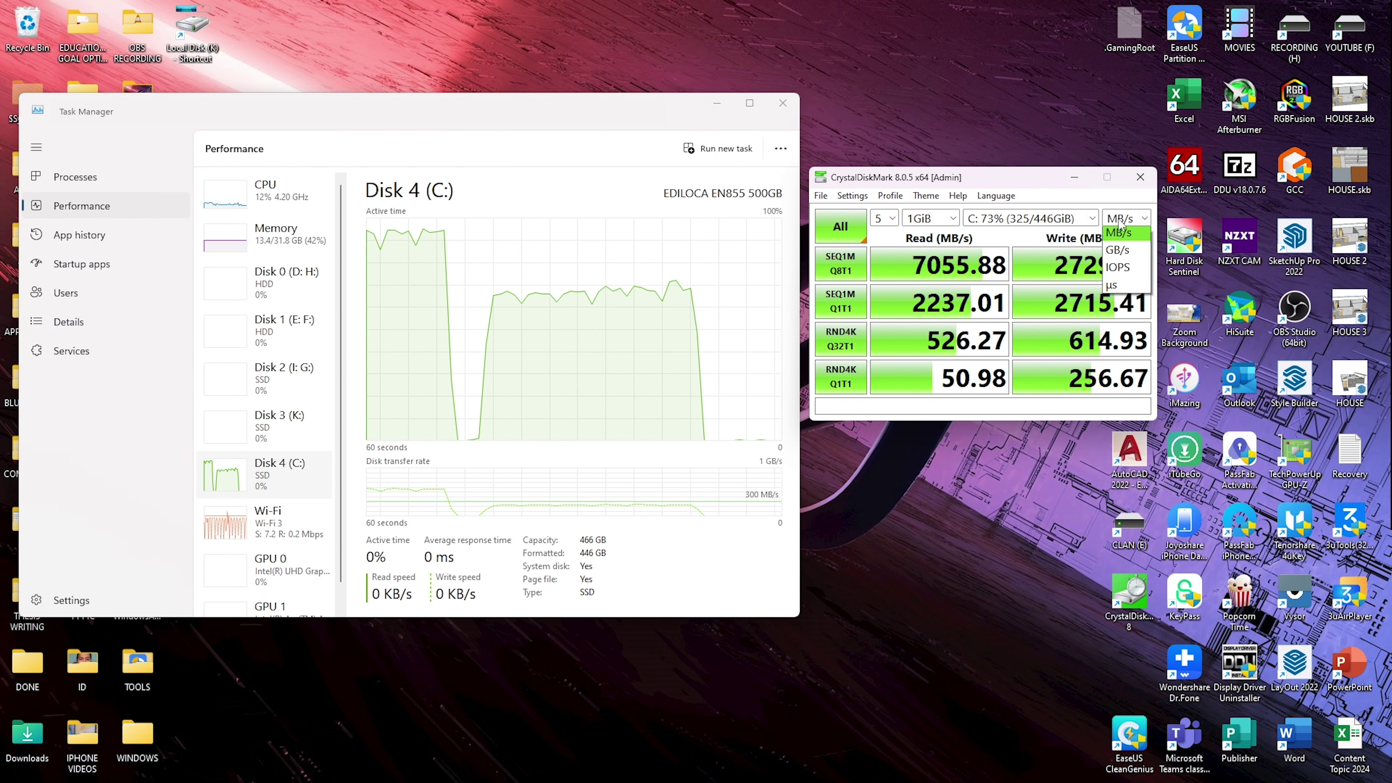
{"action": "left_click", "coordinate": [1119, 253]}
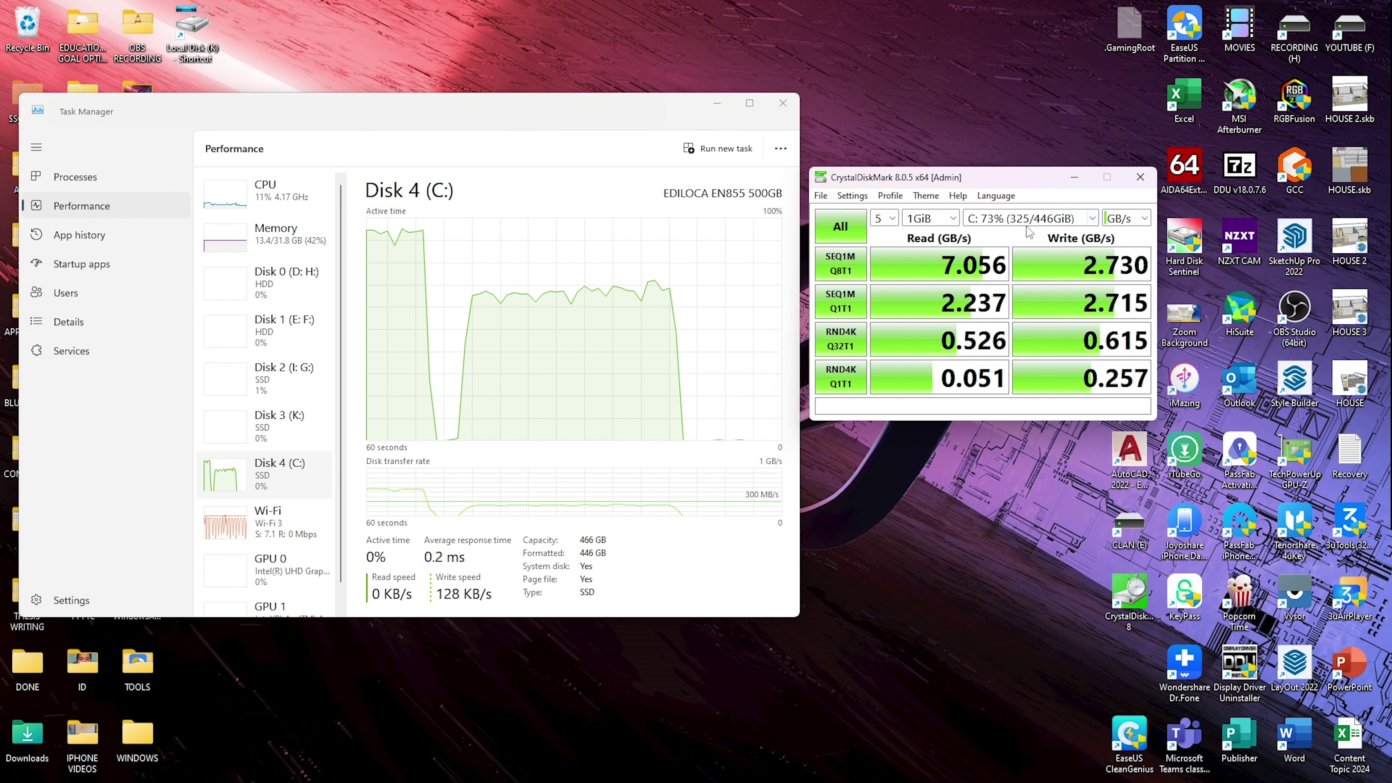
{"action": "left_click", "coordinate": [950, 220]}
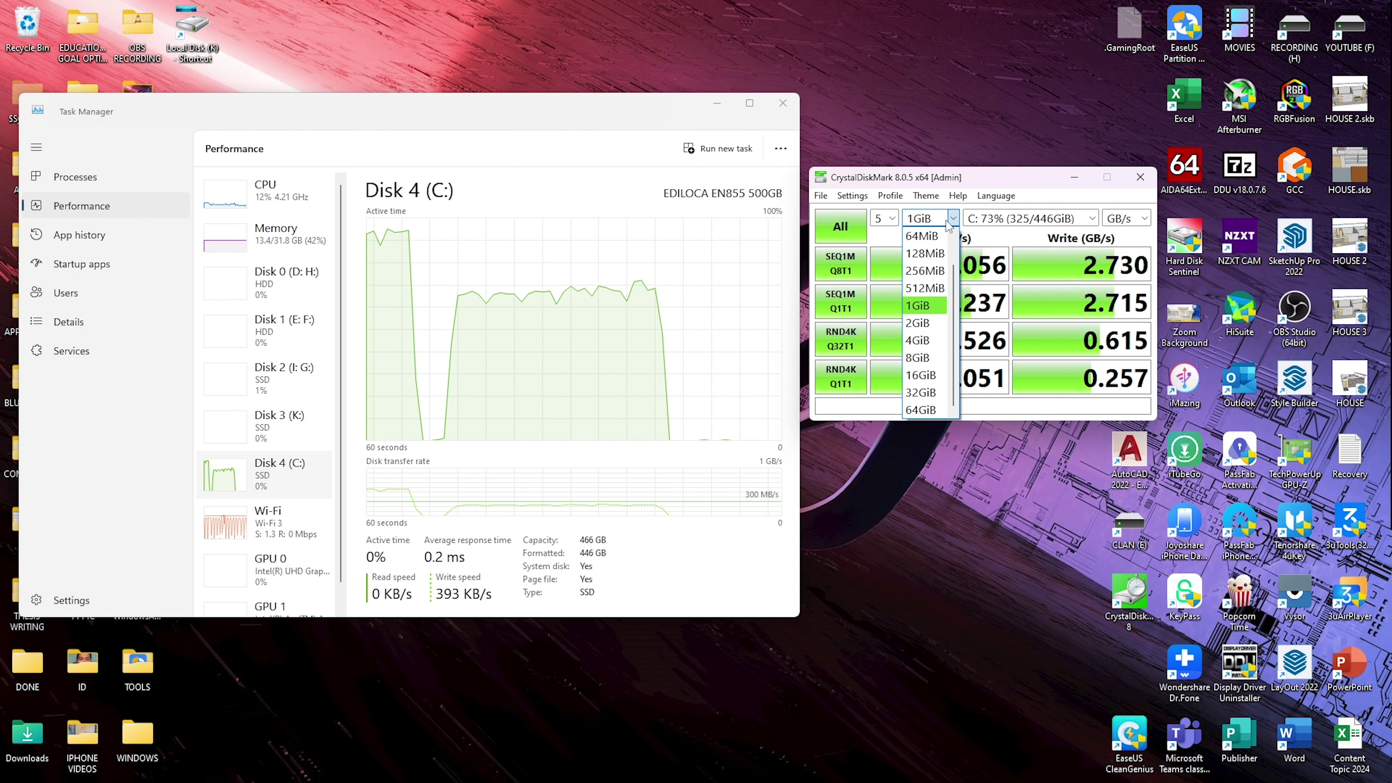
{"action": "left_click", "coordinate": [948, 221]}
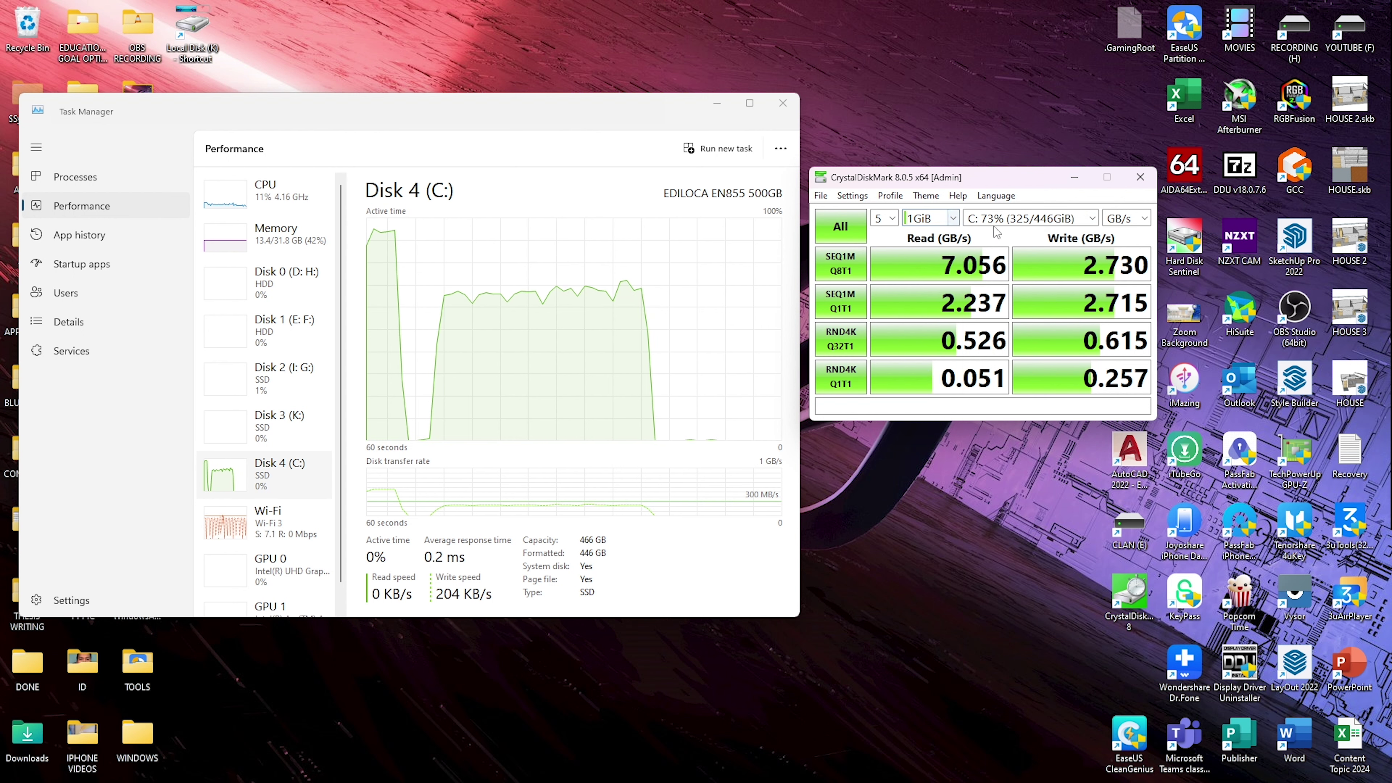
Step: Try 1 and 9 as the number of test runs
{"action": "left_click", "coordinate": [883, 222]}
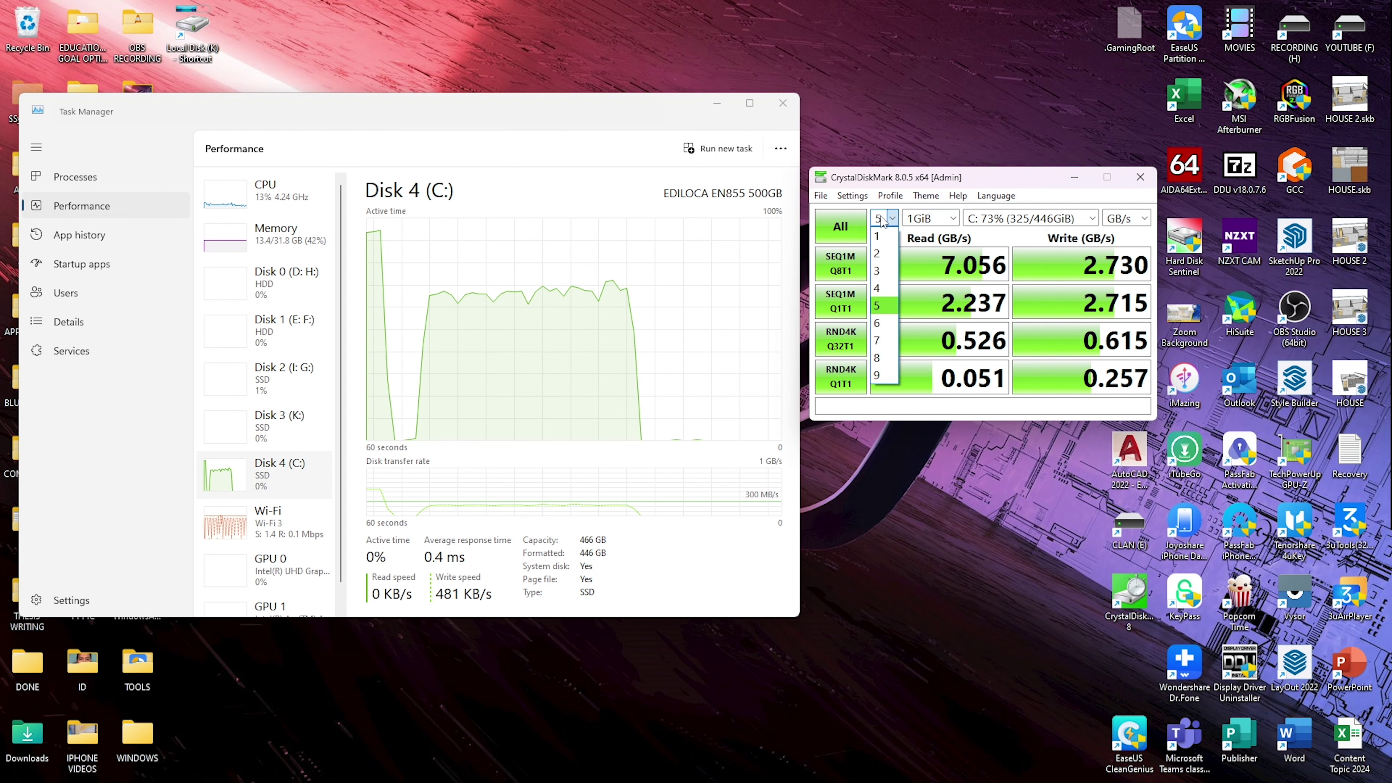
{"action": "left_click", "coordinate": [882, 217]}
{"action": "left_click", "coordinate": [882, 220]}
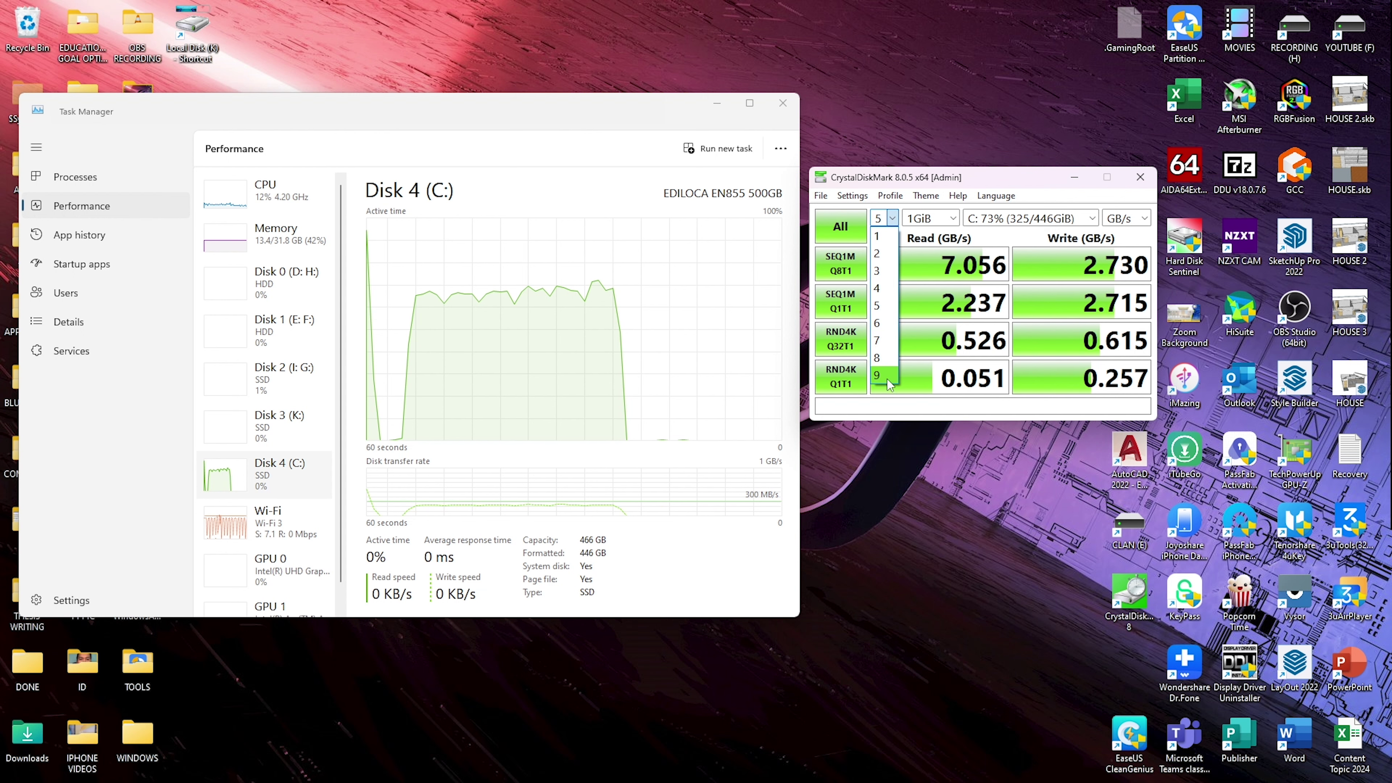
{"action": "left_click", "coordinate": [881, 237]}
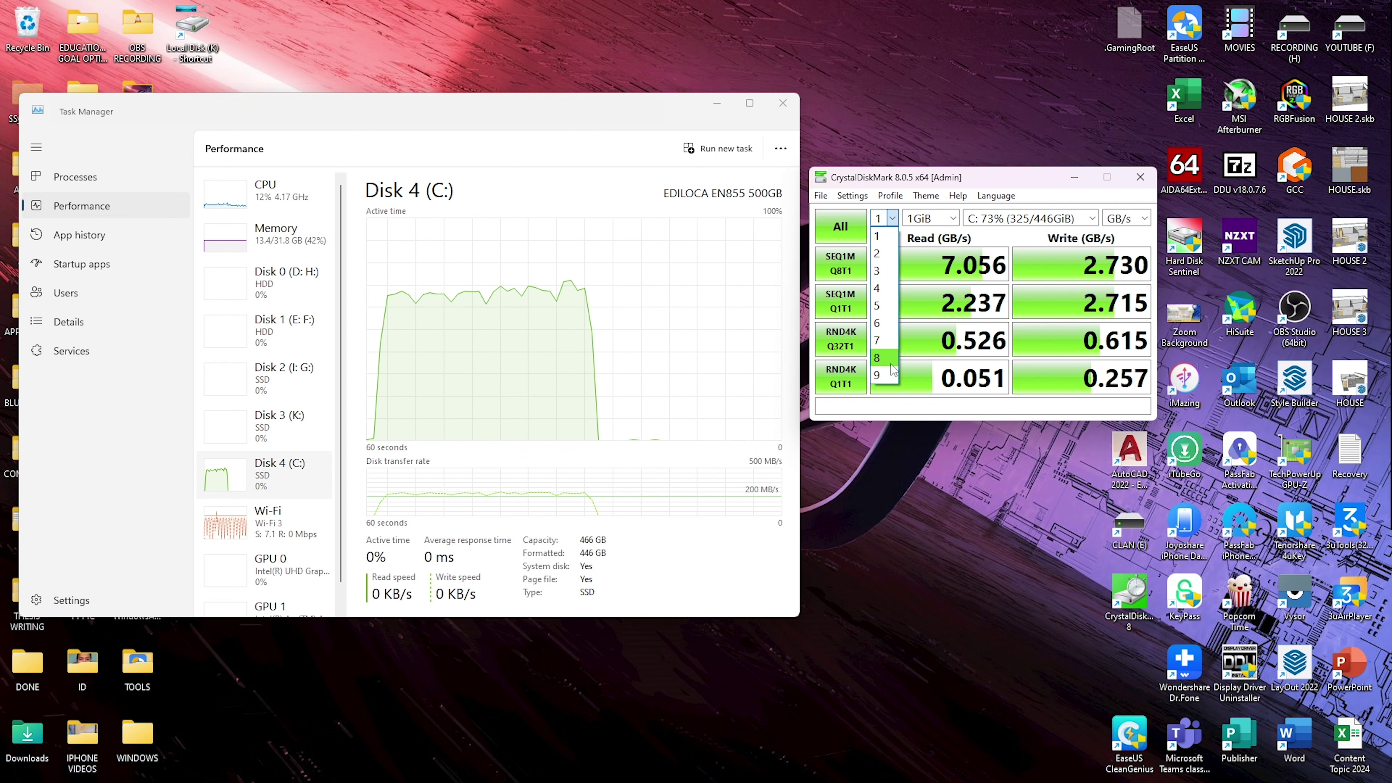
{"action": "left_click", "coordinate": [882, 375]}
Step: Set the number of test runs to 4
{"action": "left_click", "coordinate": [888, 219]}
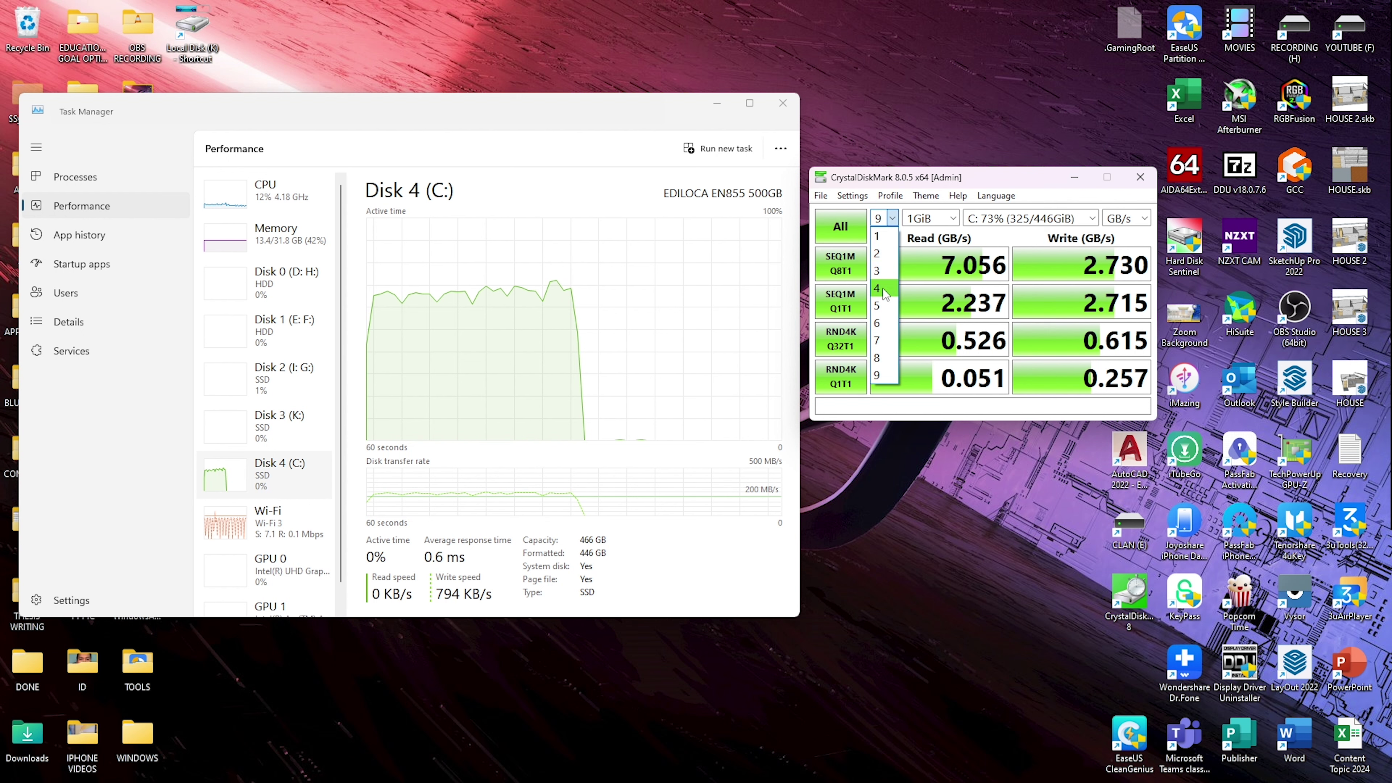
{"action": "left_click", "coordinate": [882, 289]}
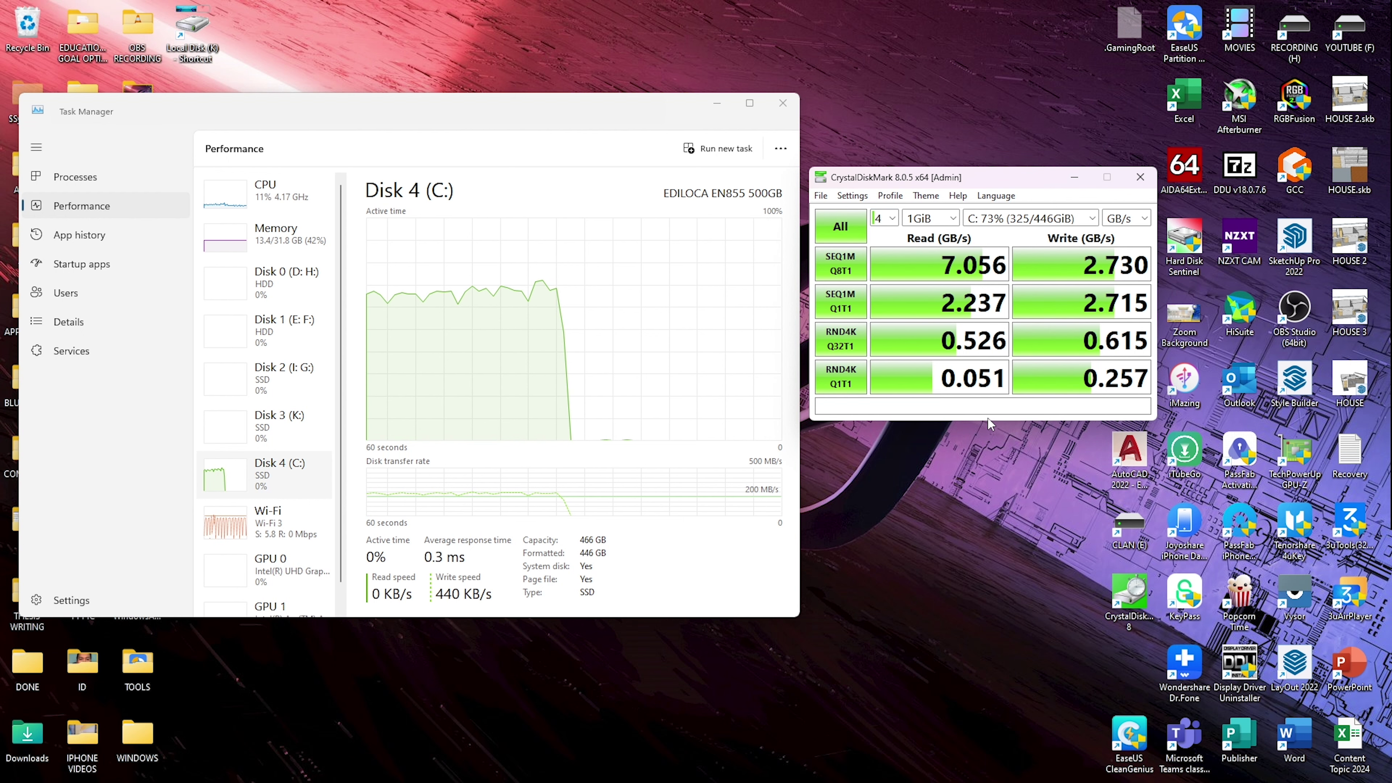